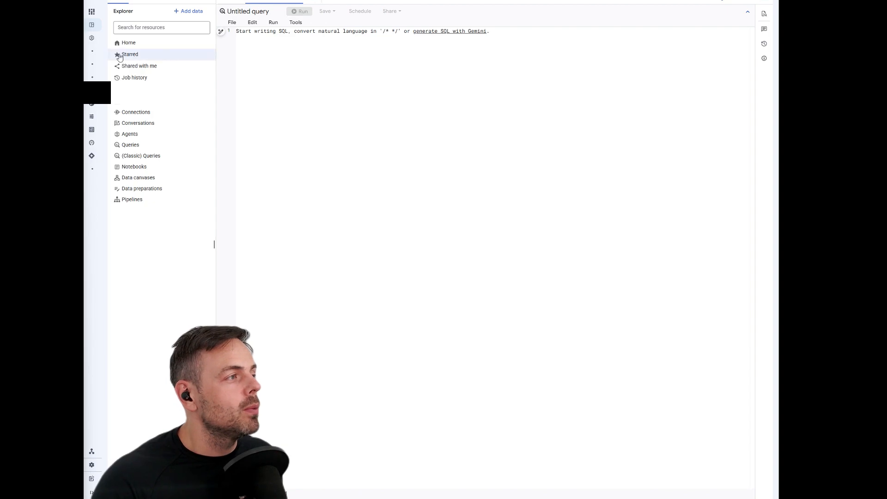
Open the agents area, start enabling conversational analytics, and enable the Data Analytics API with Gemini for the project
left_click(94, 41)
mouse_move(130, 43)
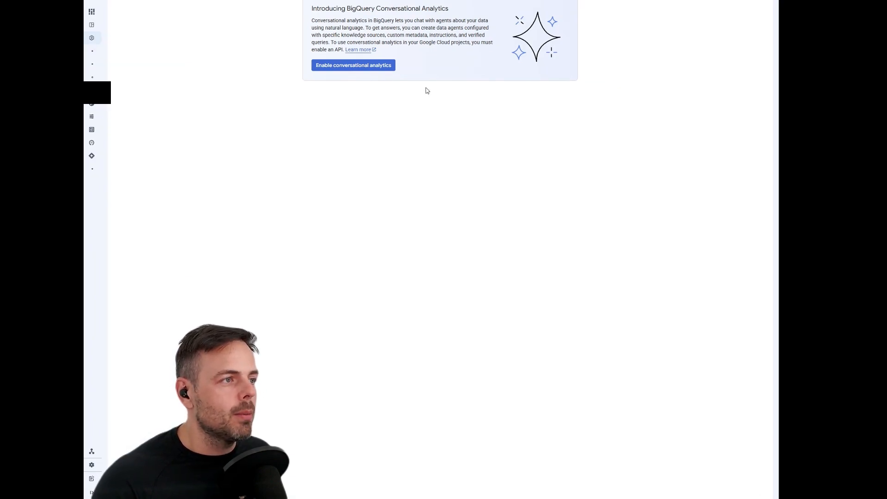
left_click(364, 70)
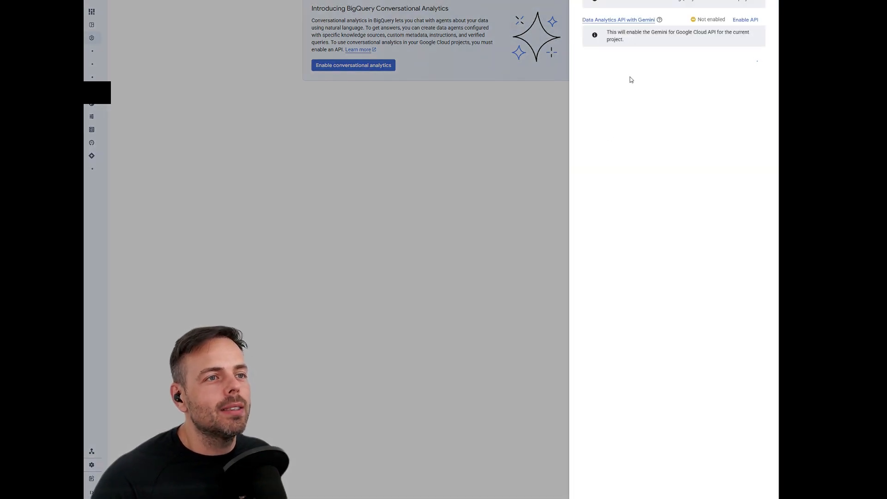
left_click(748, 20)
left_click_drag(697, 58, 714, 58)
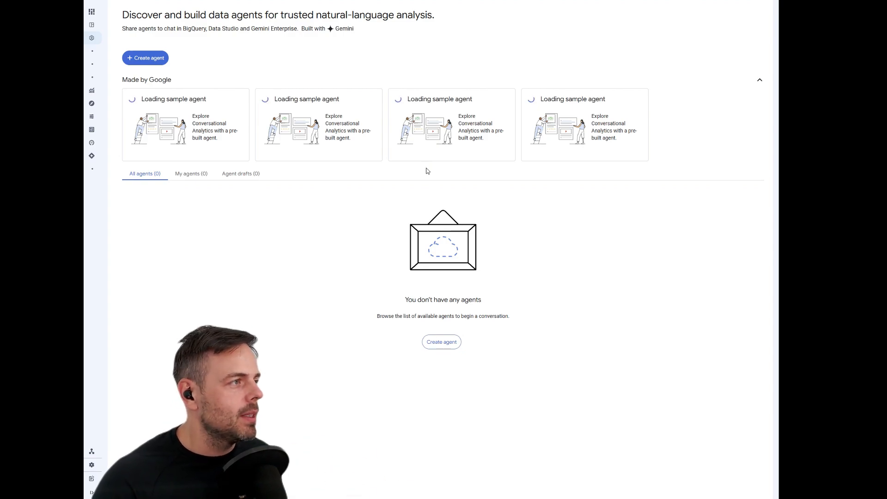
Create a new data agent named "Order Agent"
left_click(146, 58)
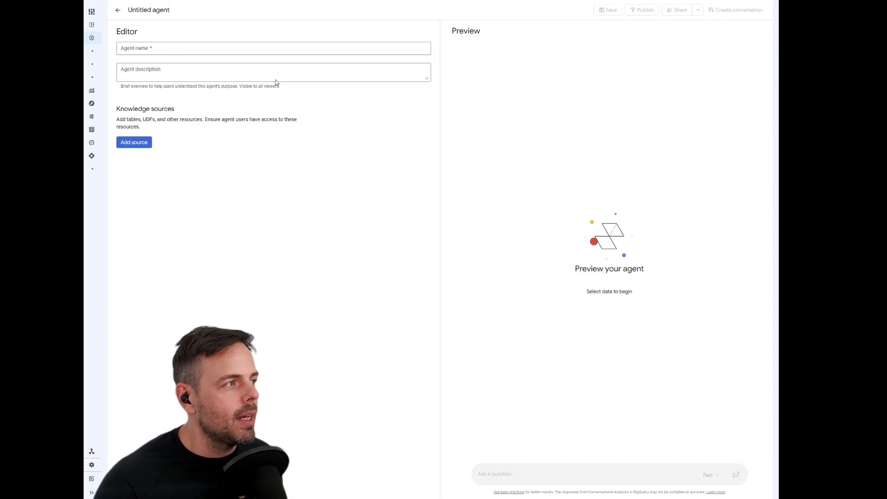
left_click(132, 48)
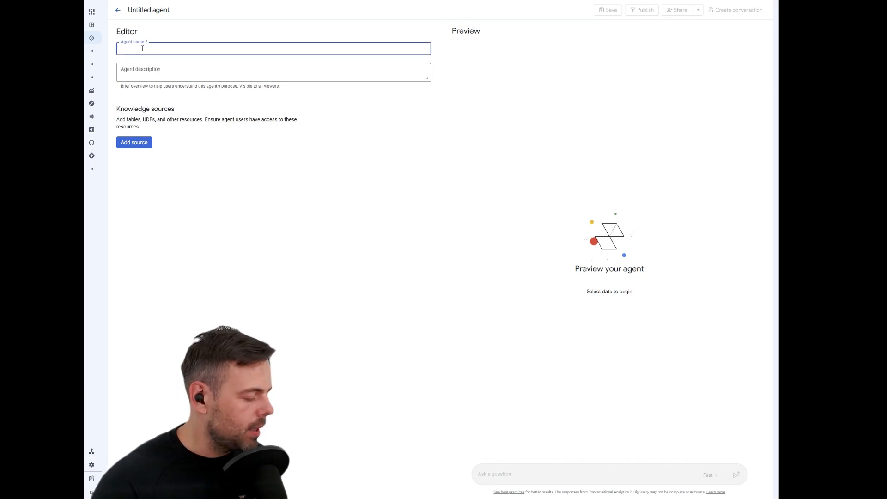
type("Order Agent")
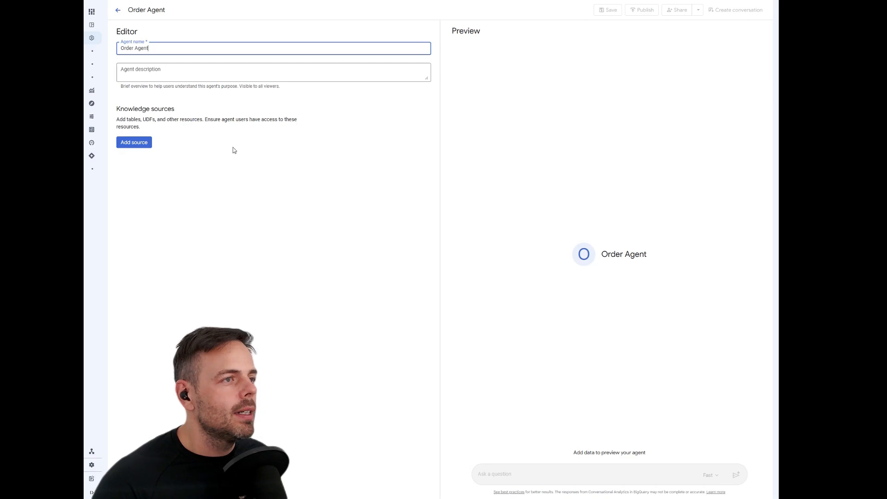
left_click(167, 72)
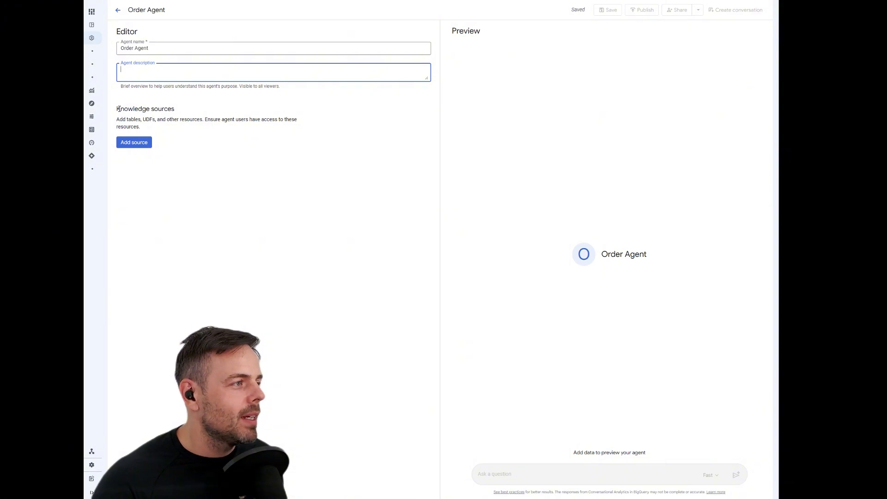
Search the knowledge sources for "orders_granular" and add the ods_backend.orders_granular table to the agent
left_click_drag(118, 108, 185, 120)
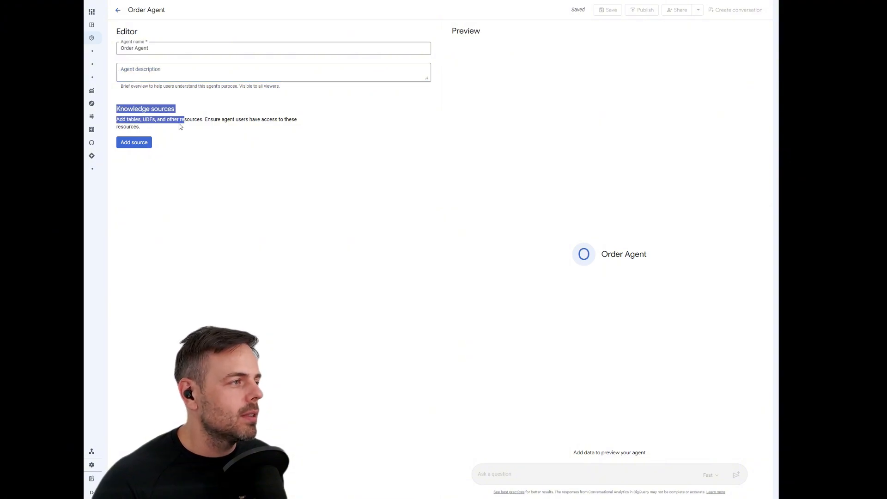
left_click(145, 120)
double_click(133, 119)
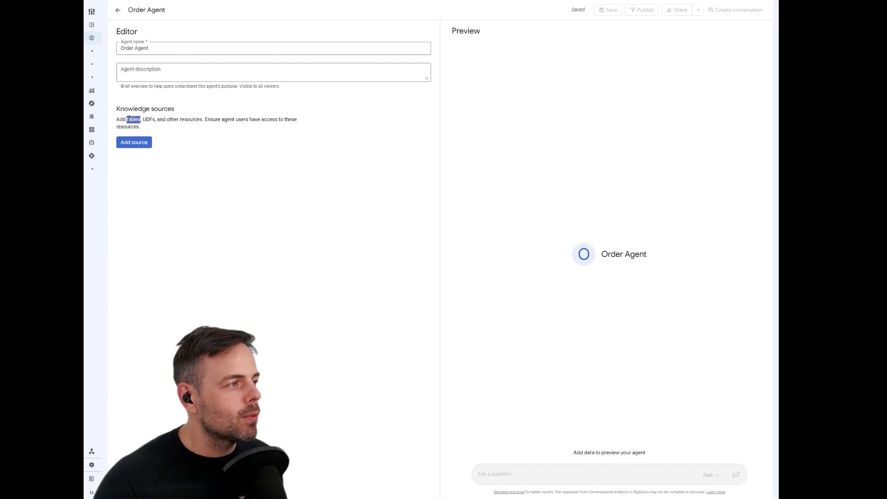
left_click(135, 145)
left_click(152, 123)
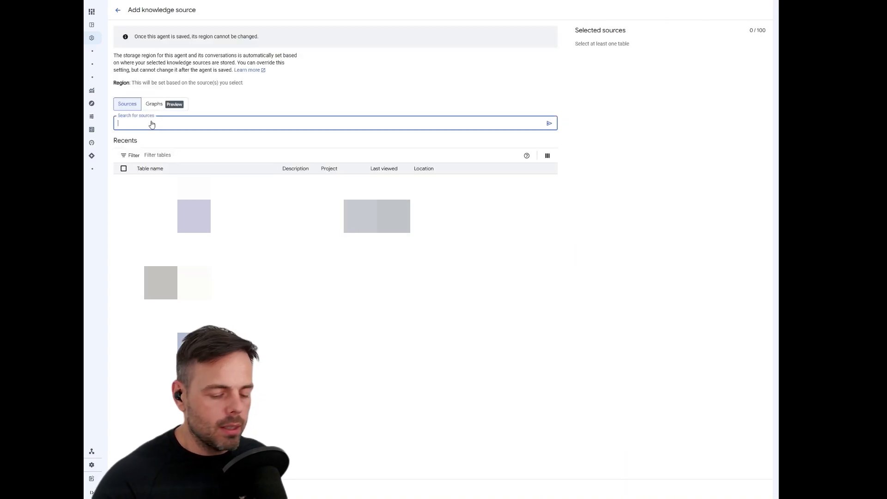
type("orders_")
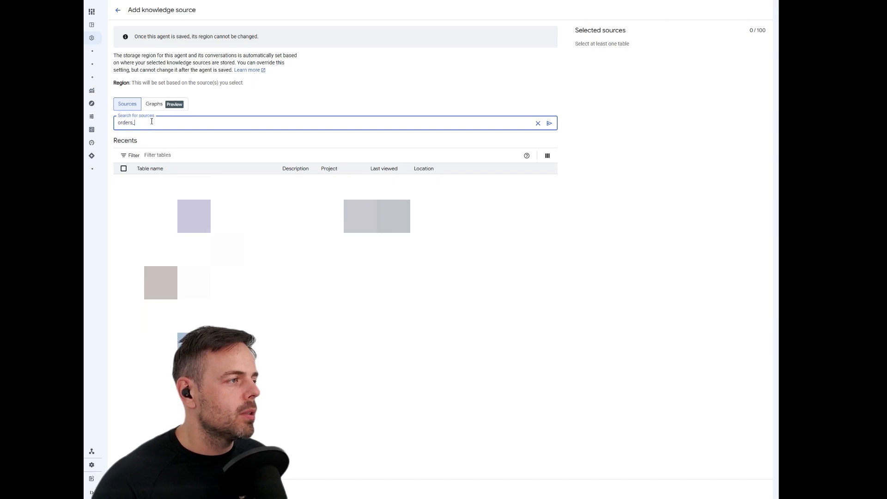
type("granular")
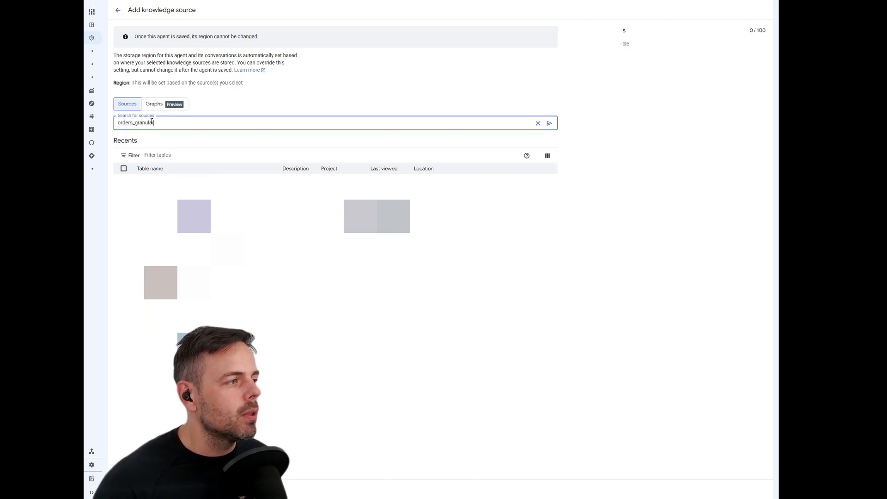
key("Return")
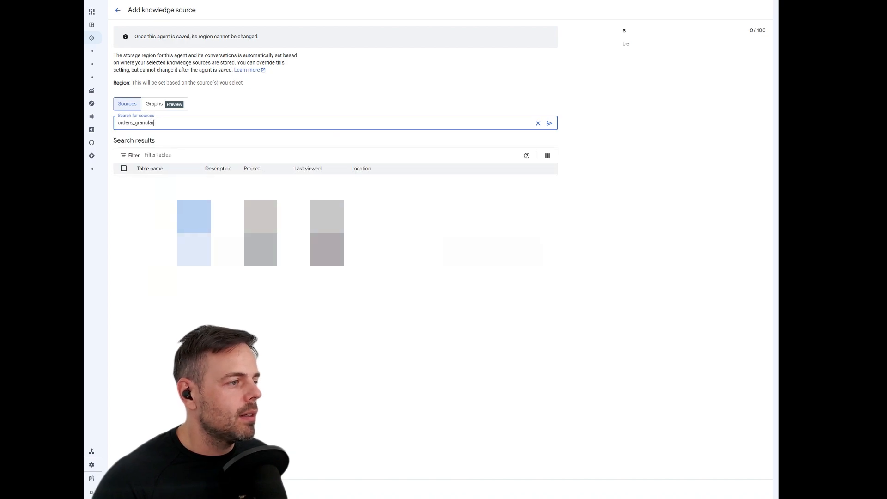
left_click(123, 283)
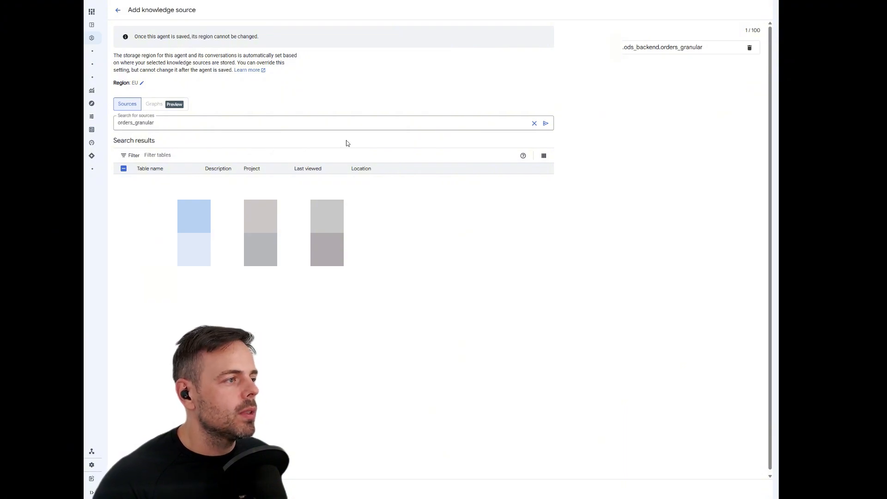
double_click(248, 144)
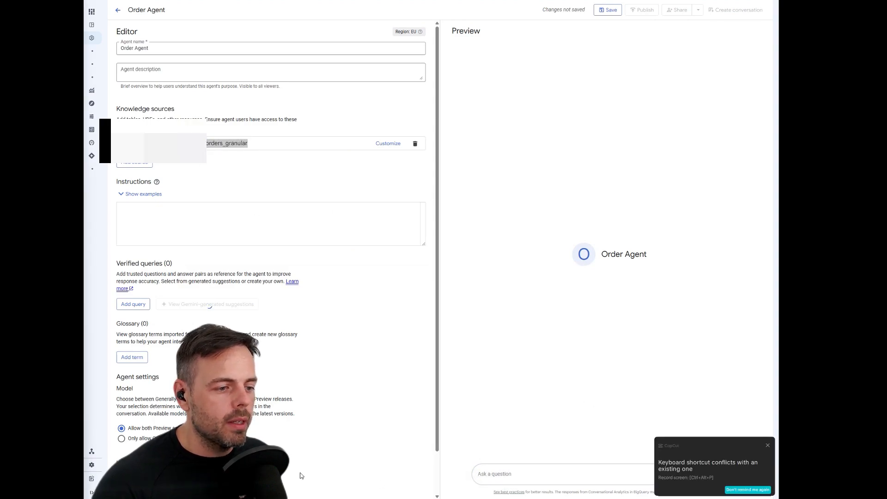
Ask the agent in the preview "Can you tell me how the platform distribution is for the last 30 days"
left_click(563, 476)
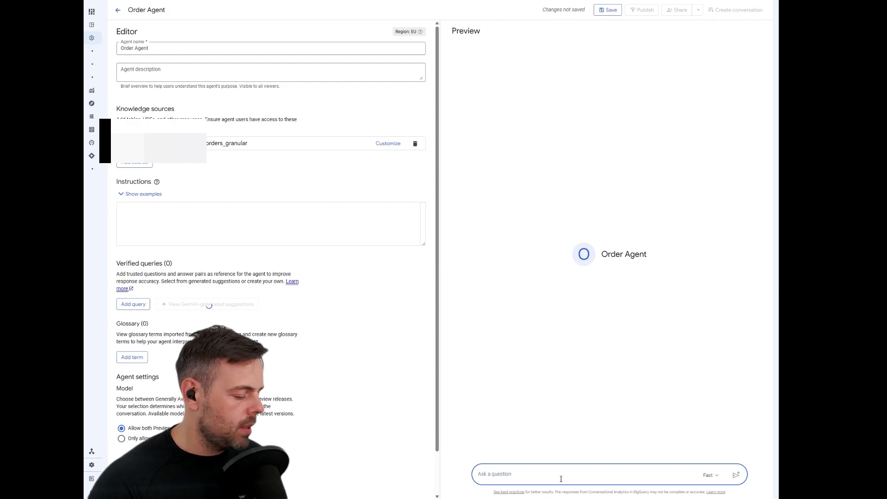
type("Can you")
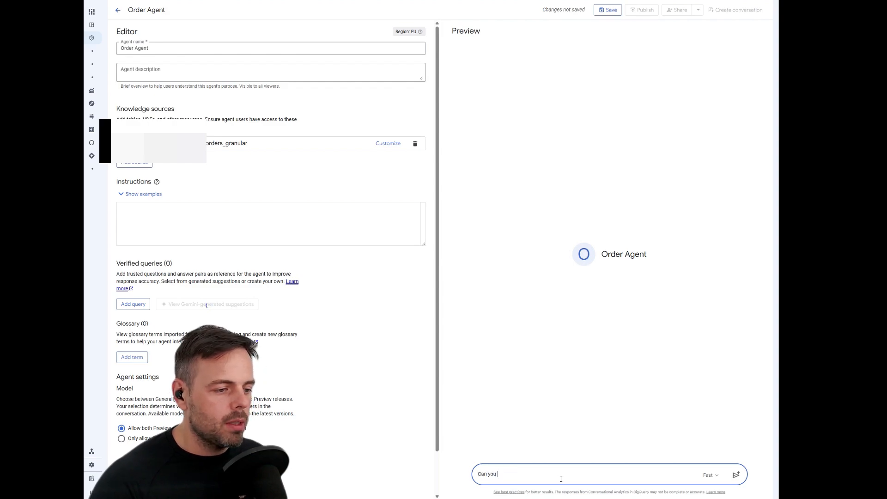
type(" tell me how")
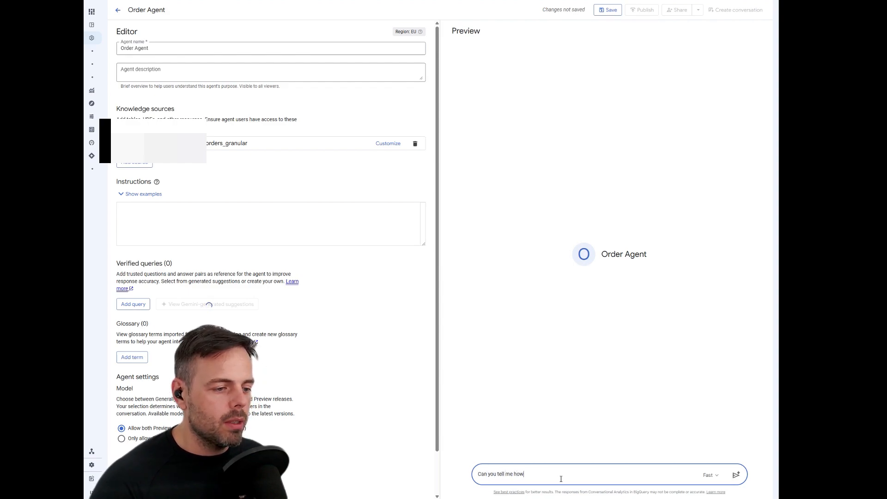
type(" the platfo")
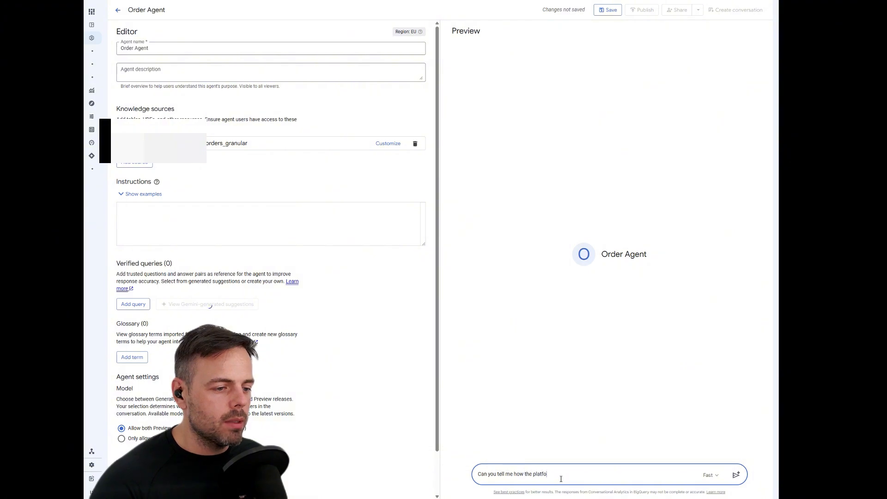
type("rm distribution ")
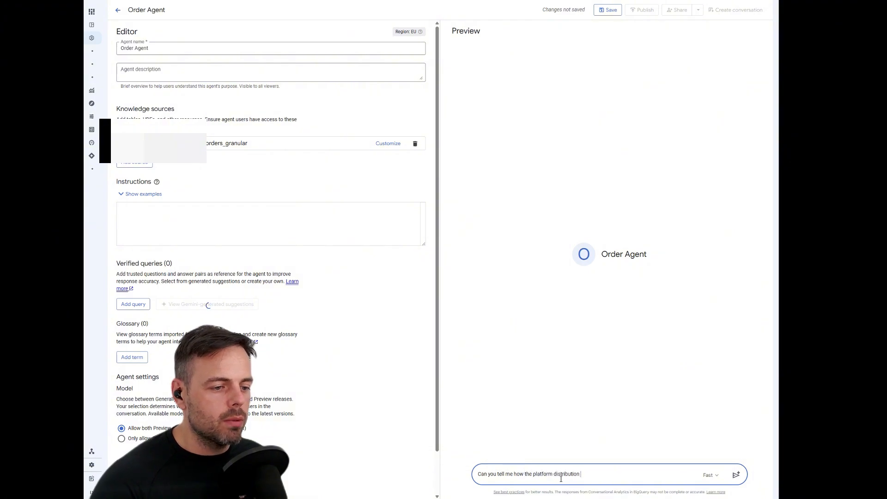
type("is for the last 3")
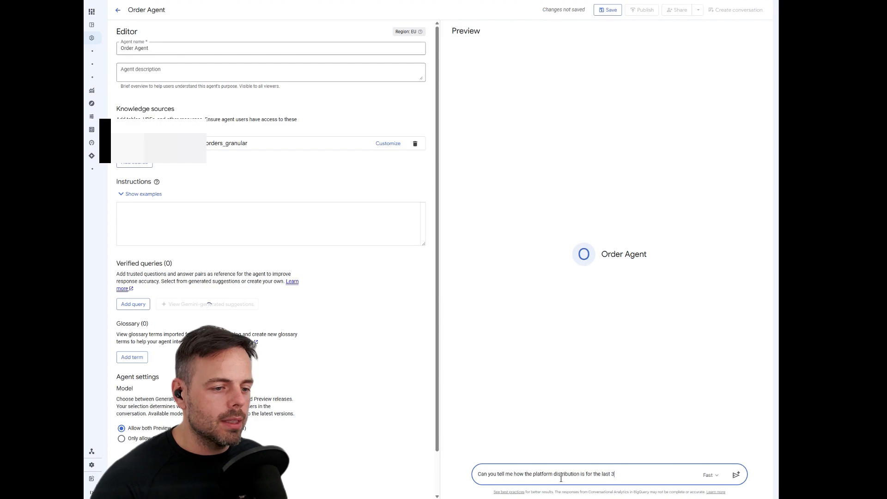
type("0 days")
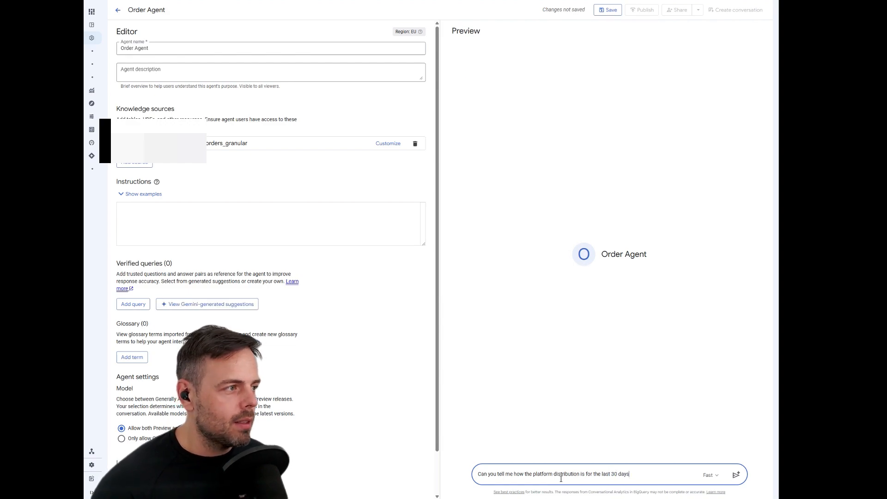
key("Return")
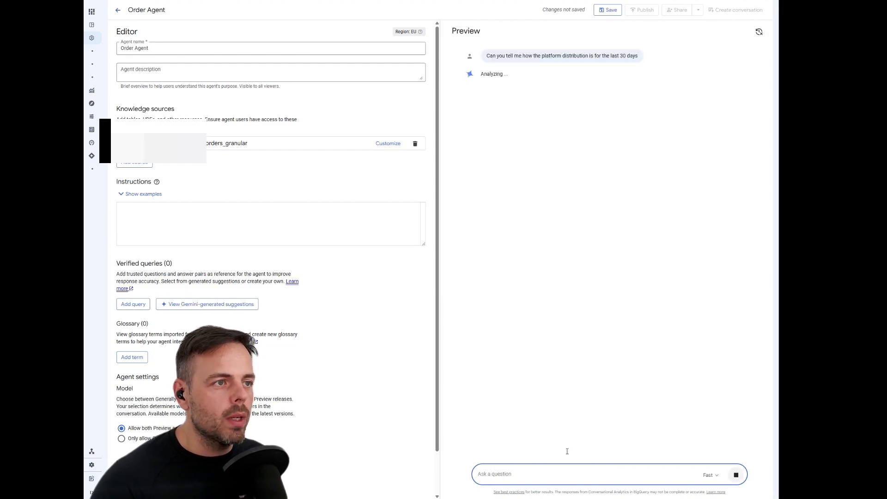
Check which response modes are available for the agent's preview chat, keeping Fast
triple_click(501, 73)
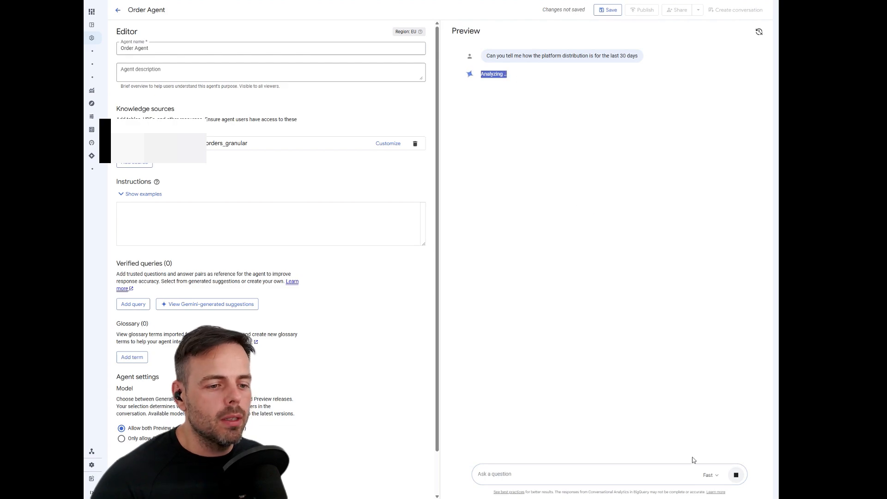
left_click(709, 475)
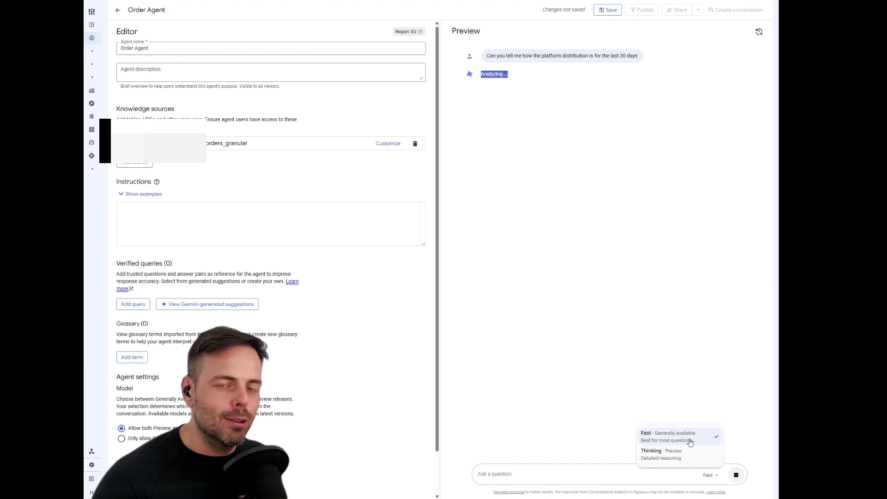
left_click(584, 475)
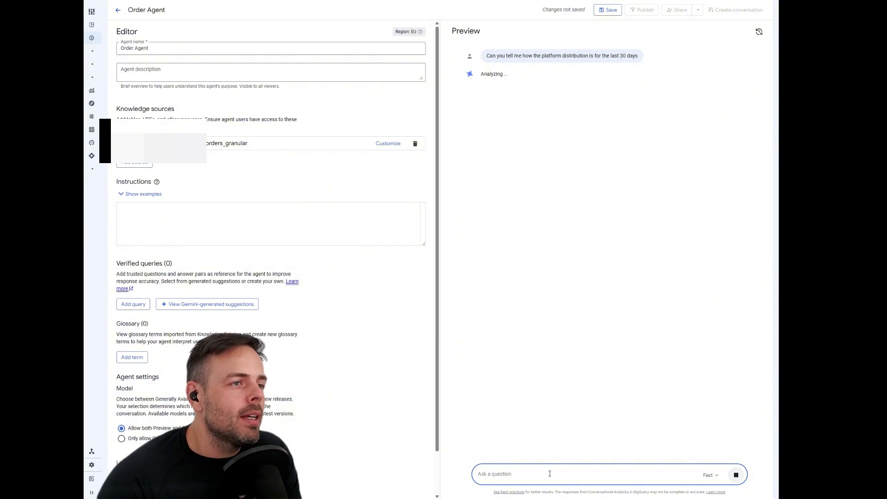
Inspect the agent's thinking for the platform question, collapse it, and review the platform and order count in the result table
left_click(482, 74)
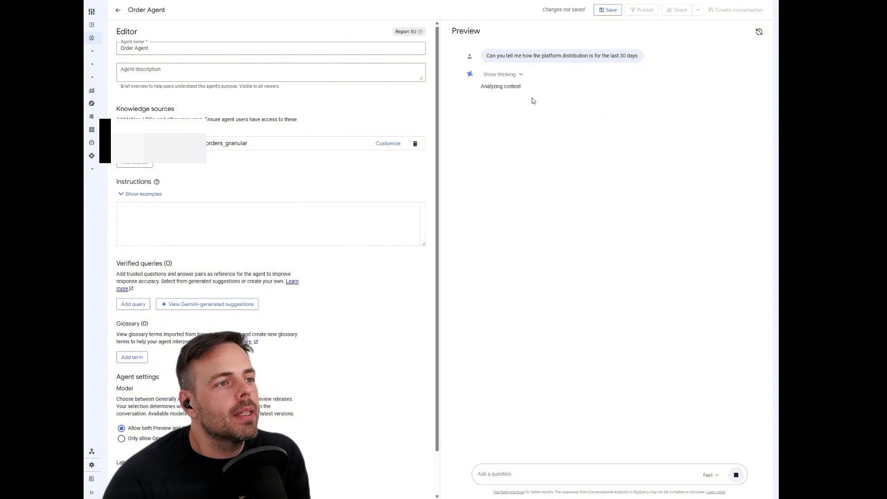
left_click(508, 75)
left_click(514, 75)
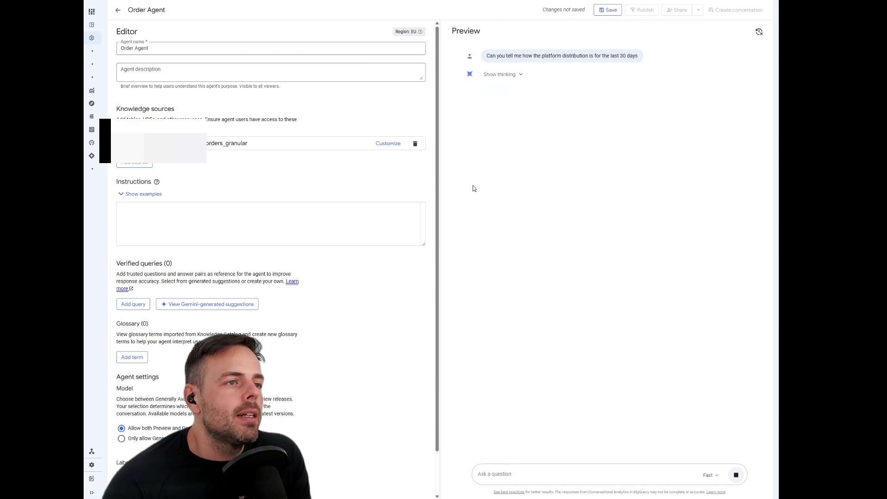
left_click(508, 75)
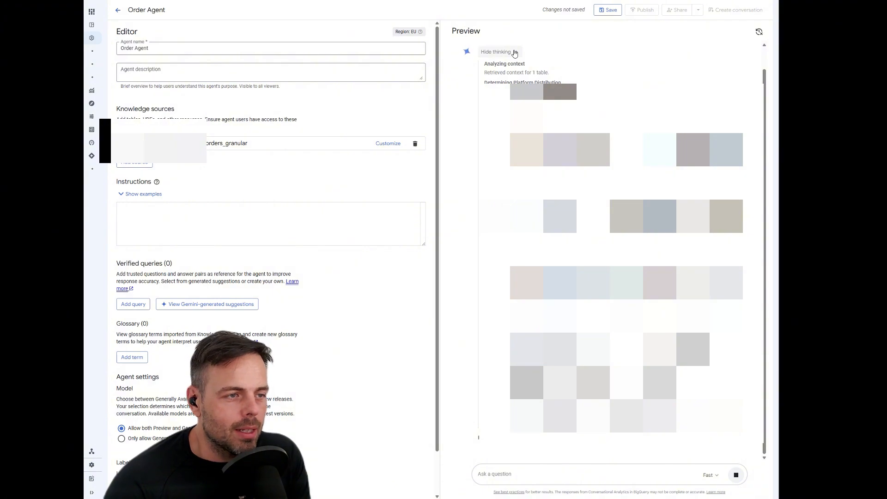
left_click(514, 53)
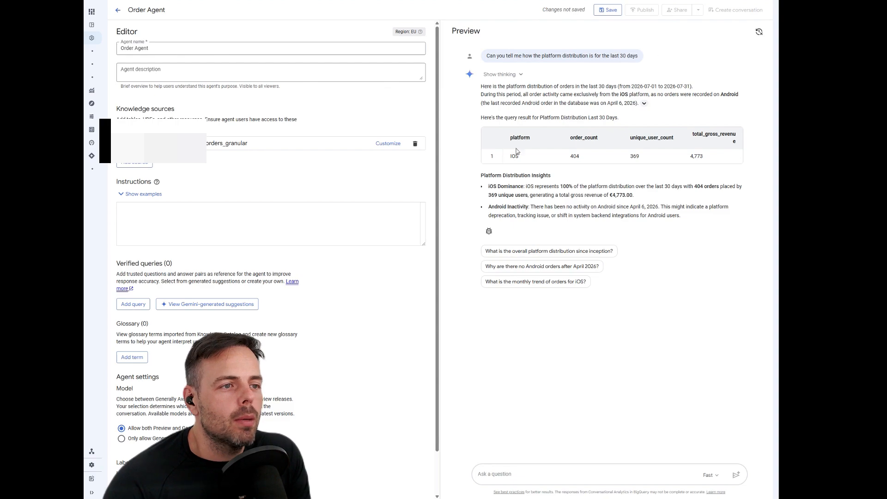
left_click_drag(503, 158, 530, 159)
double_click(575, 156)
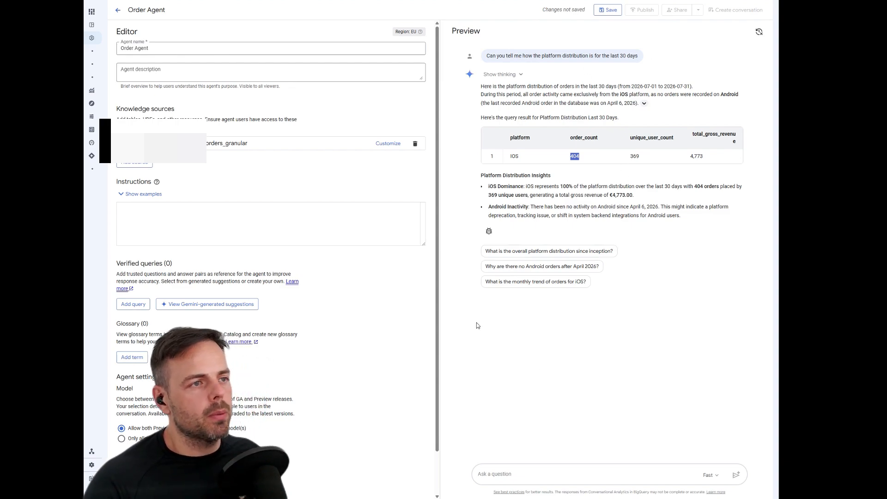
Add the instruction "* always exclude android orders" to the agent
left_click(356, 228)
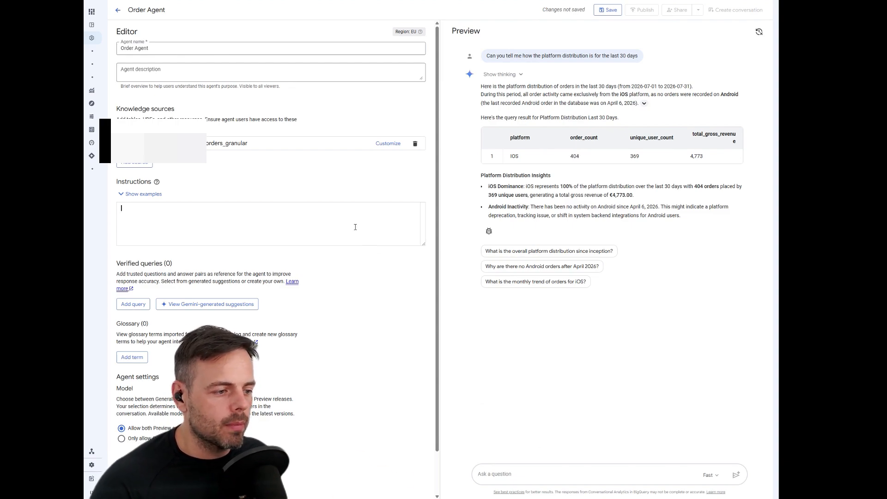
left_click(206, 232)
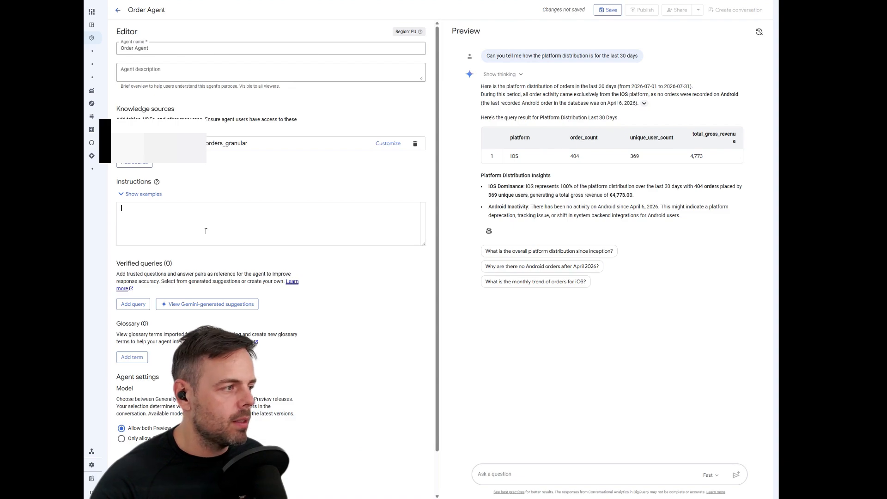
type("* always")
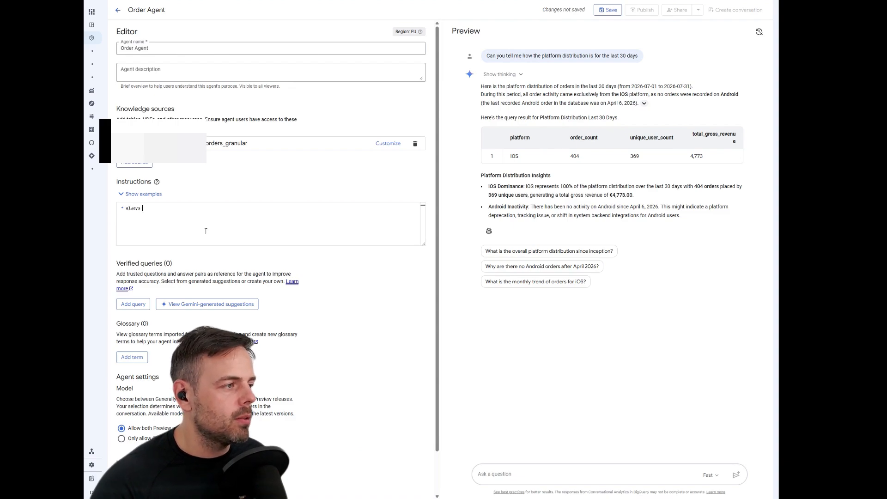
type("exclude andro")
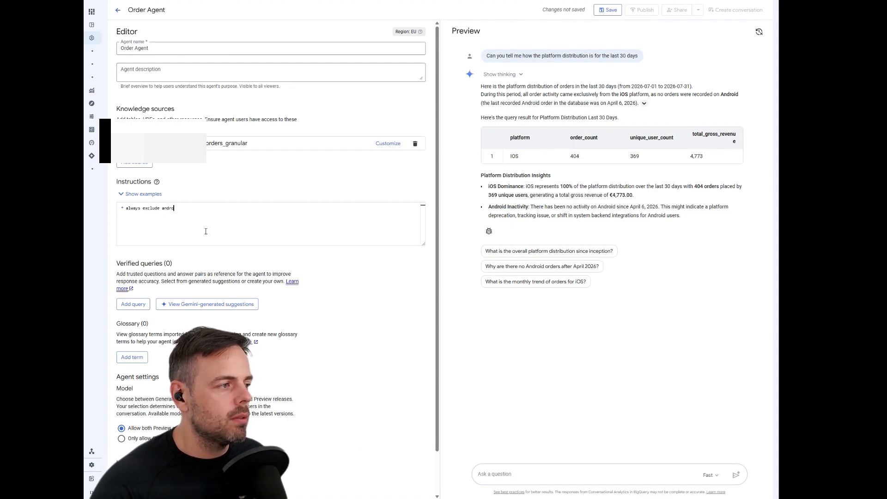
type("id oder")
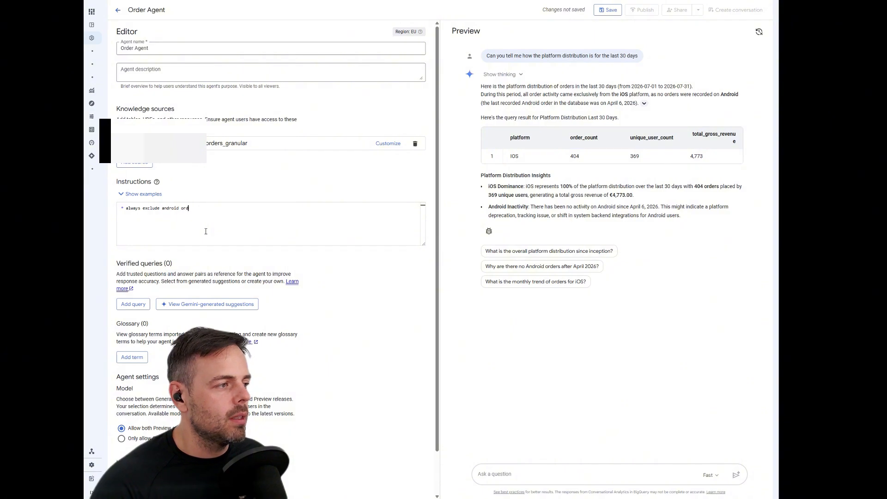
type("er ")
type("when")
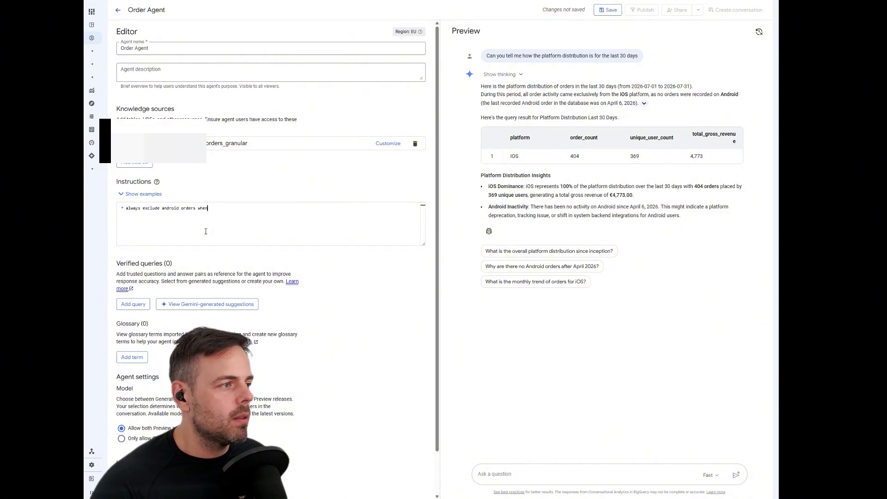
key("BackSpace")
key("BackSpace")
key("BackSpace")
key("BackSpace")
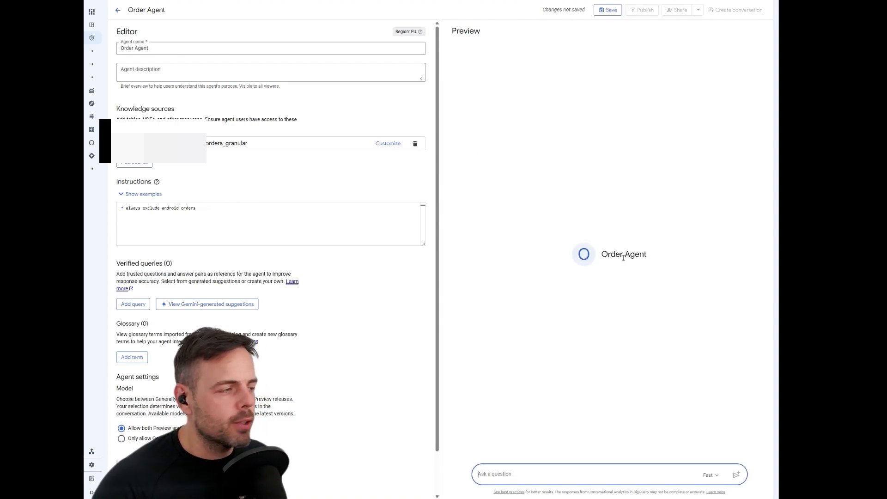
left_click_drag(608, 255, 642, 252)
left_click_drag(197, 208, 121, 208)
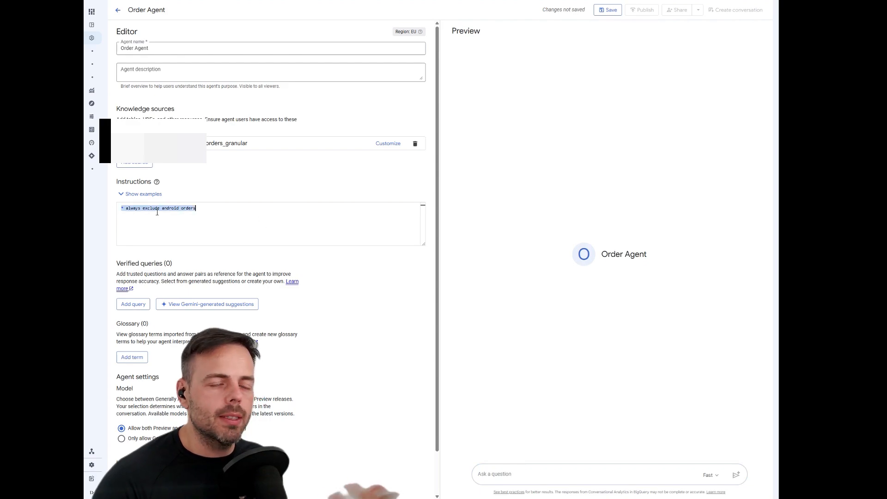
Ask the agent in the preview "show the the platform distribution of the sales"
left_click(508, 470)
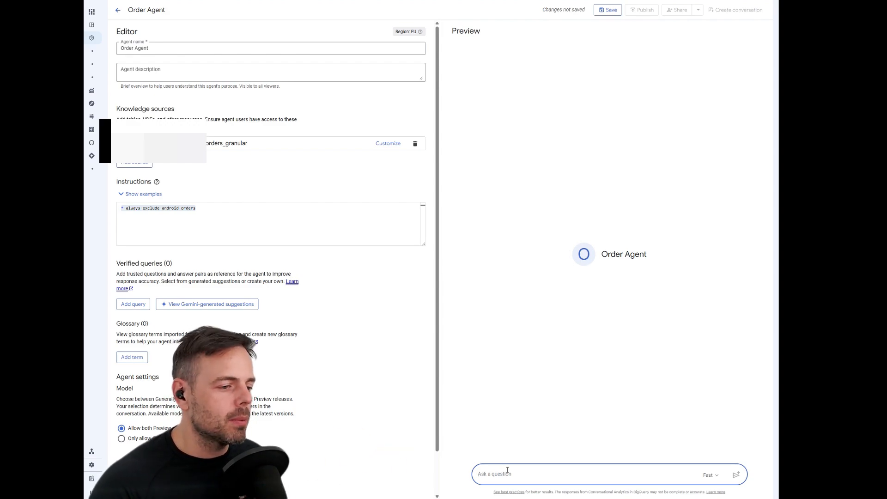
type("show")
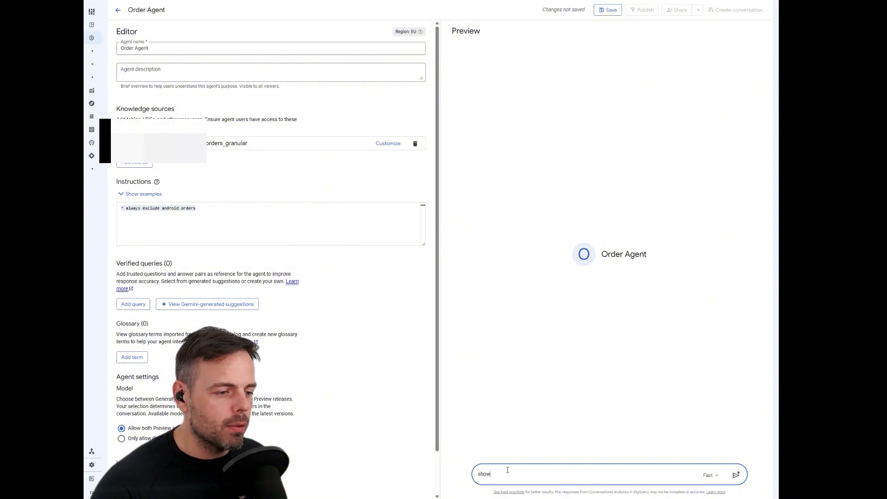
type(" the the plat")
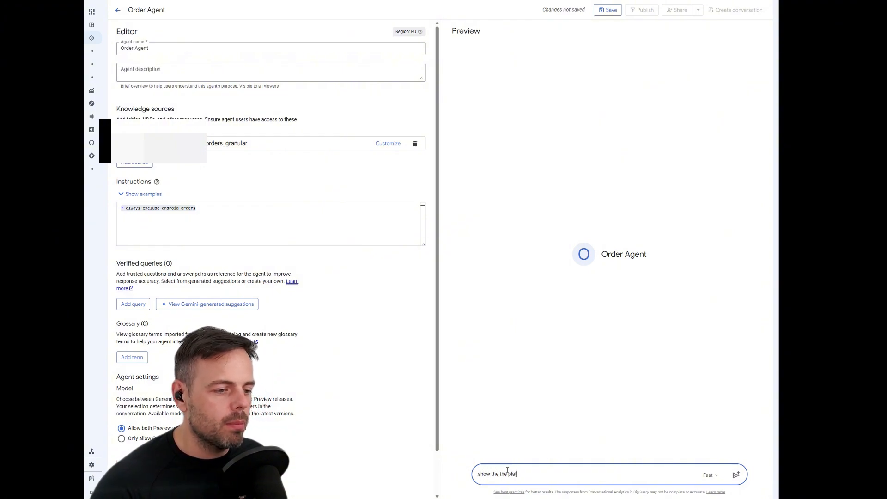
type("ofm d")
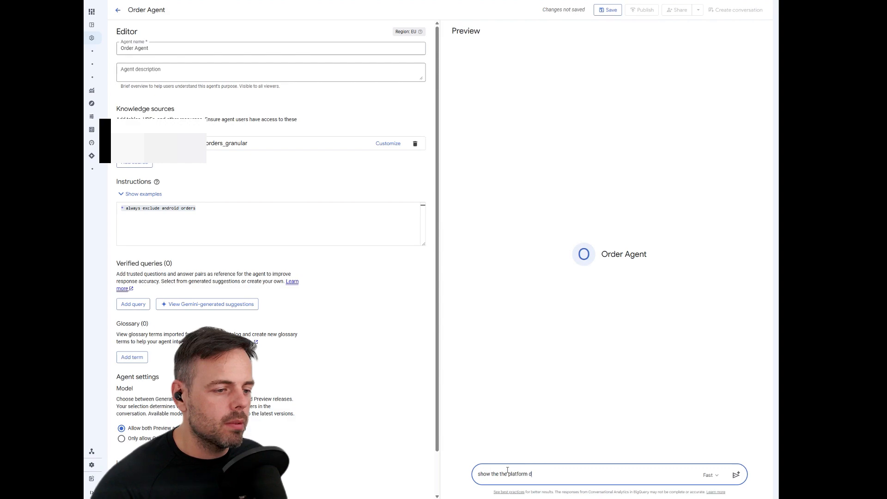
type("istribution ")
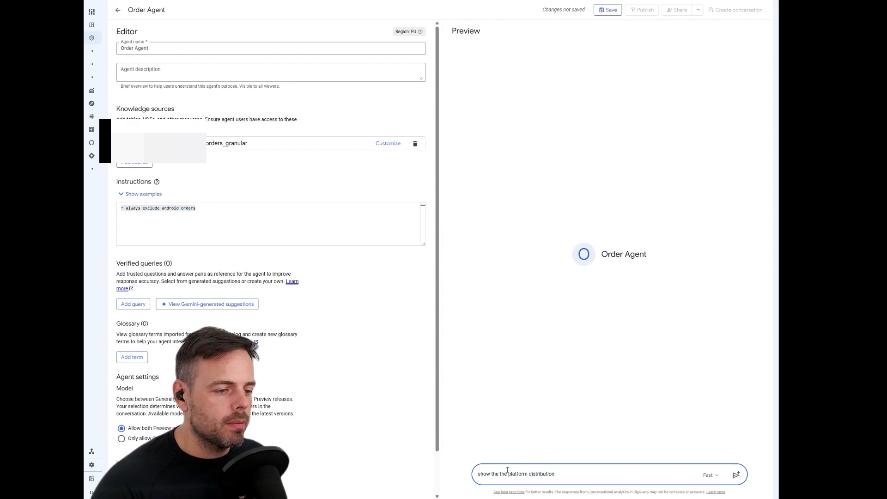
type("of the ")
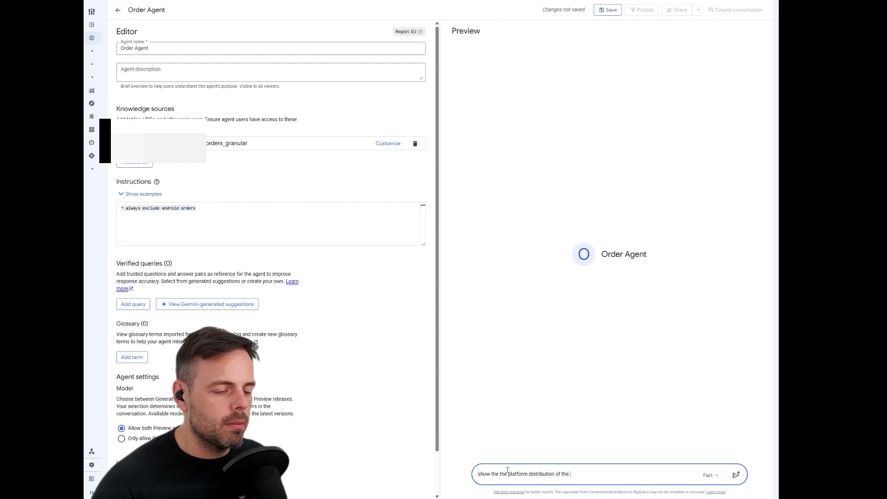
type("sales")
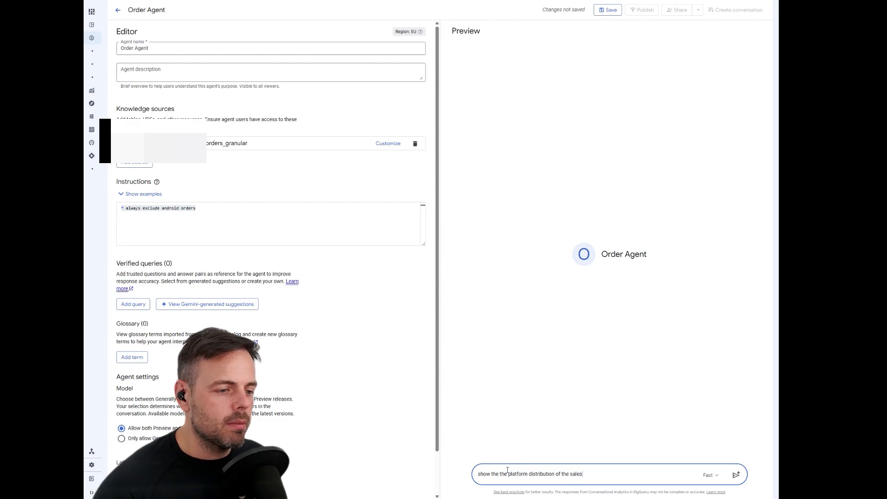
key("Return")
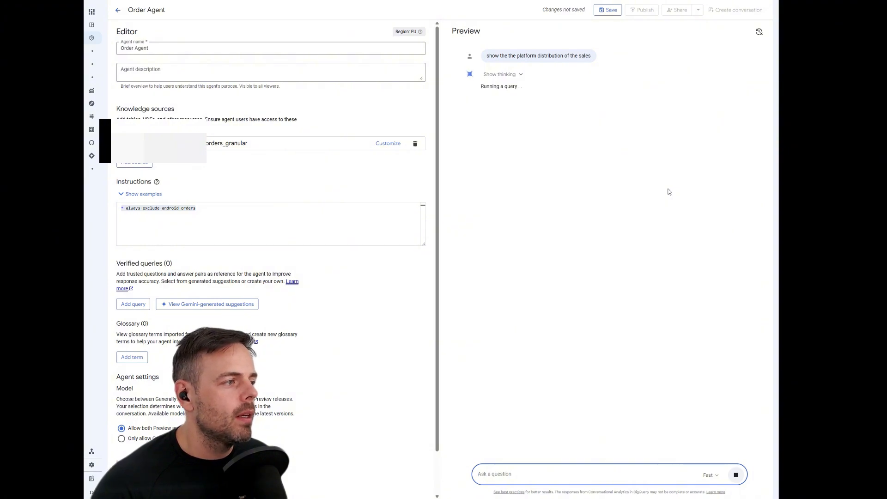
Compare the agent's sales answer and key insights with the instruction to exclude Android orders
triple_click(192, 207)
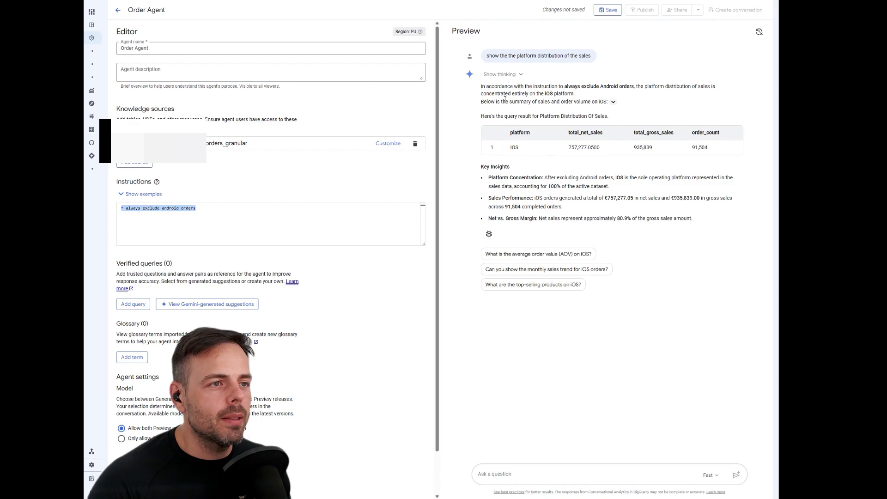
left_click_drag(481, 88, 666, 93)
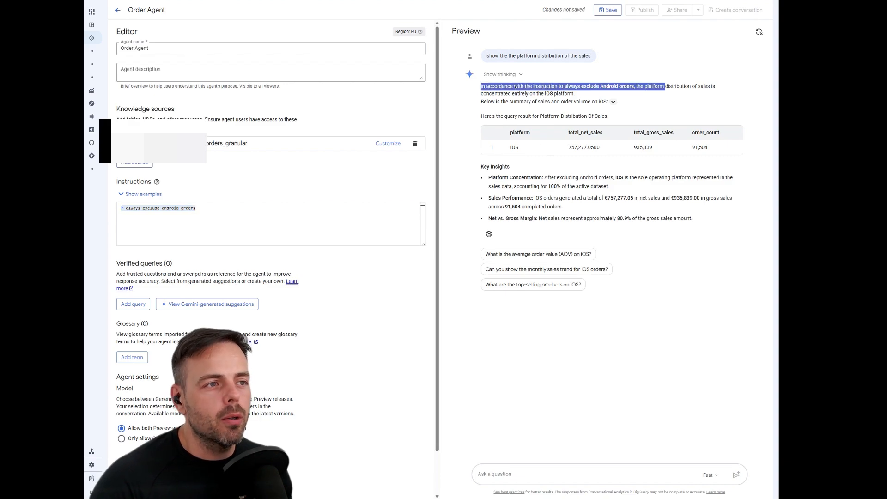
triple_click(516, 87)
left_click_drag(578, 87, 635, 87)
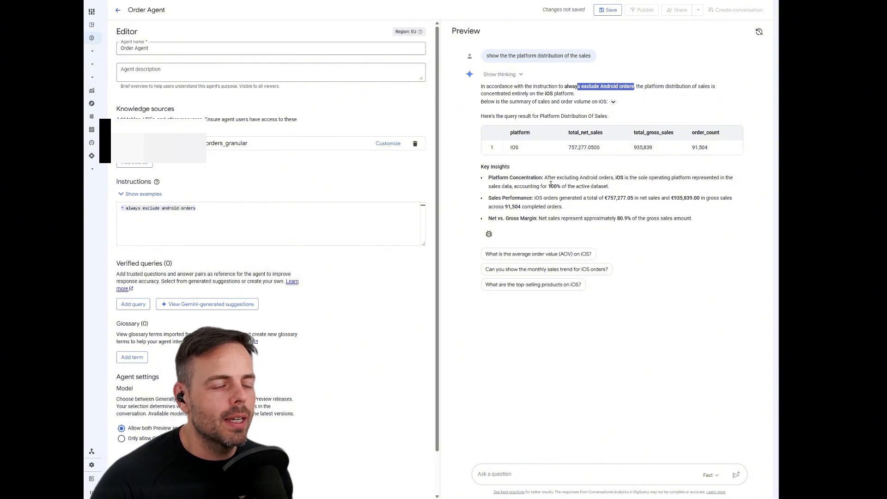
left_click_drag(545, 186, 582, 186)
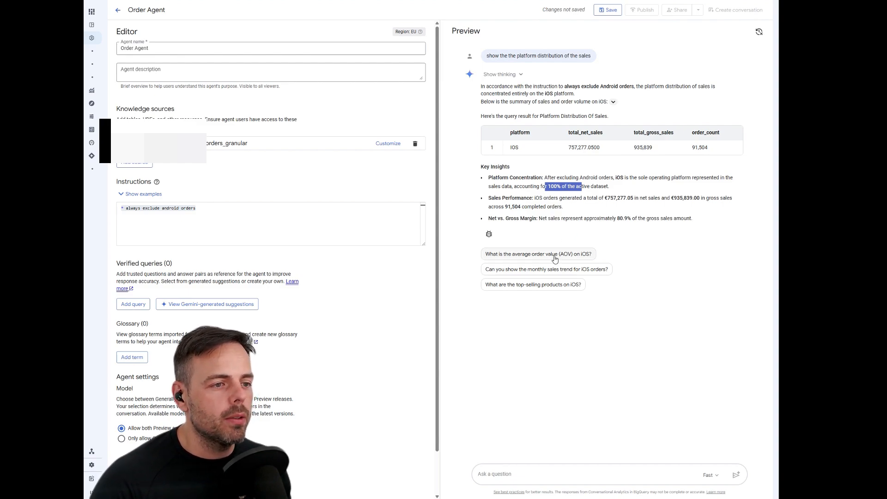
Ask the suggested follow-up "What is the average order value (AOV) on iOS?" and review the average order value insight
left_click(555, 258)
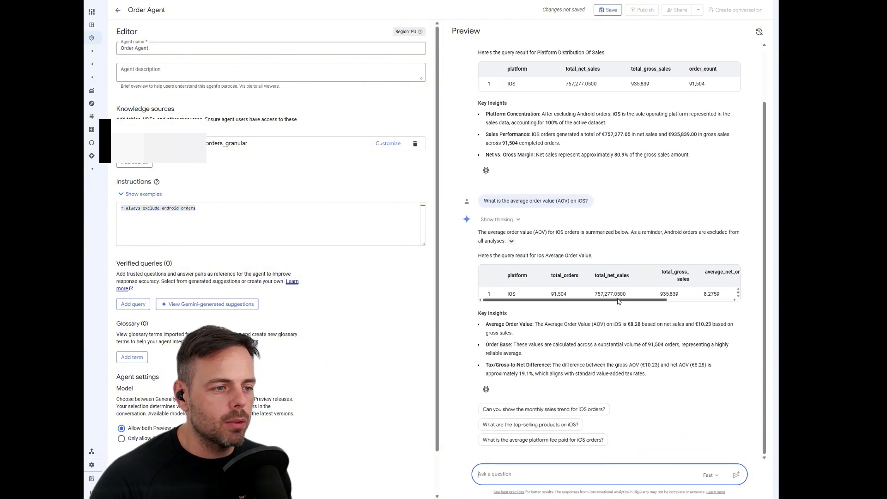
left_click_drag(622, 324, 675, 324)
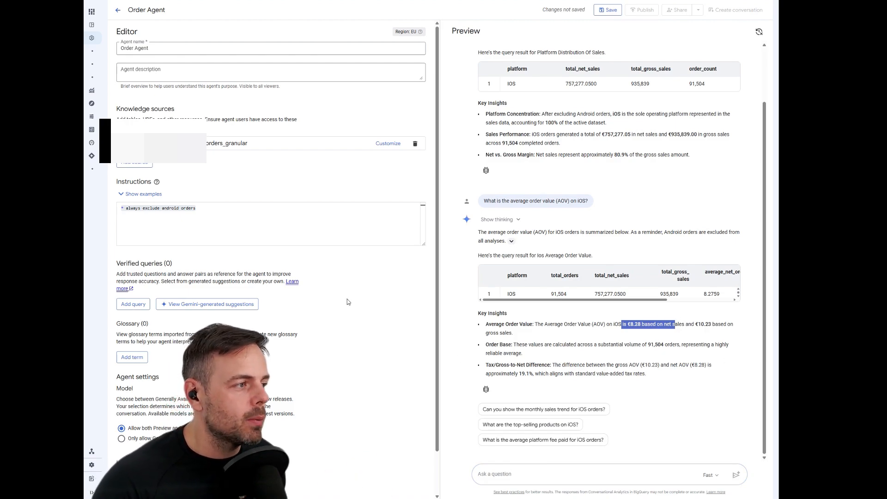
left_click(311, 234)
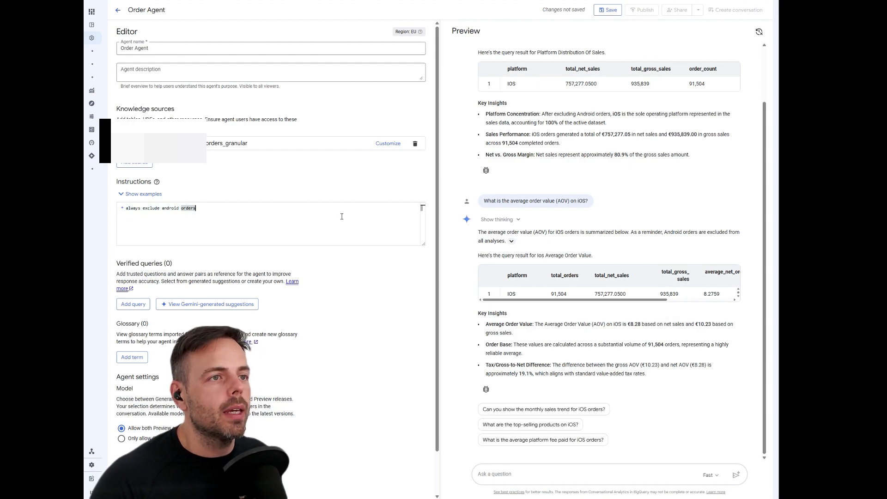
Save the Order Agent and publish it
left_click(608, 10)
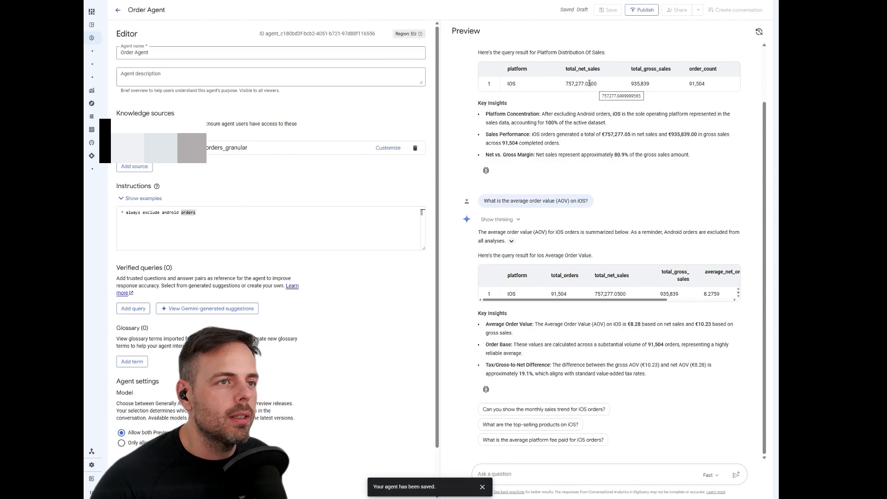
left_click(640, 10)
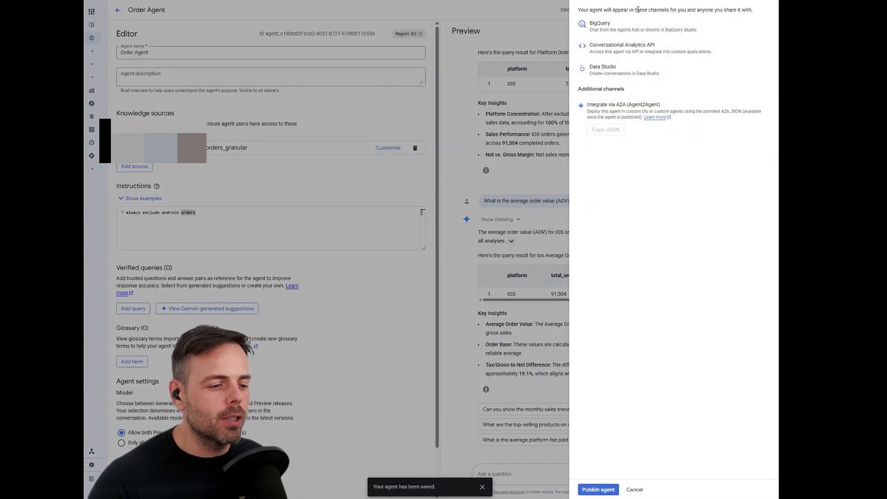
left_click(599, 490)
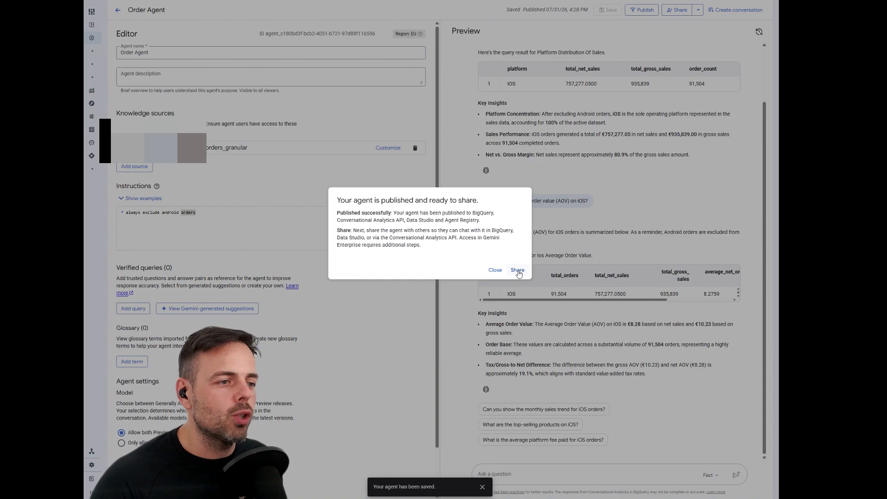
Start sharing the published agent and add the colleague's account as a new principal
left_click(518, 270)
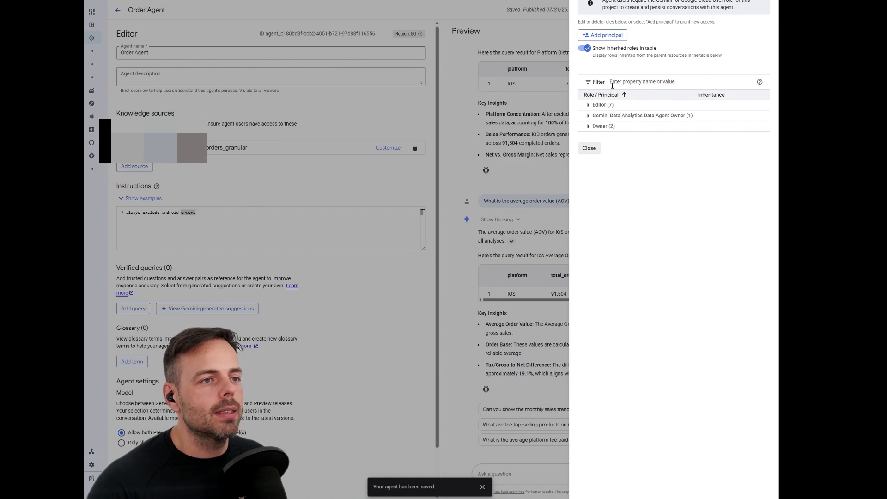
left_click(617, 37)
left_click(519, 95)
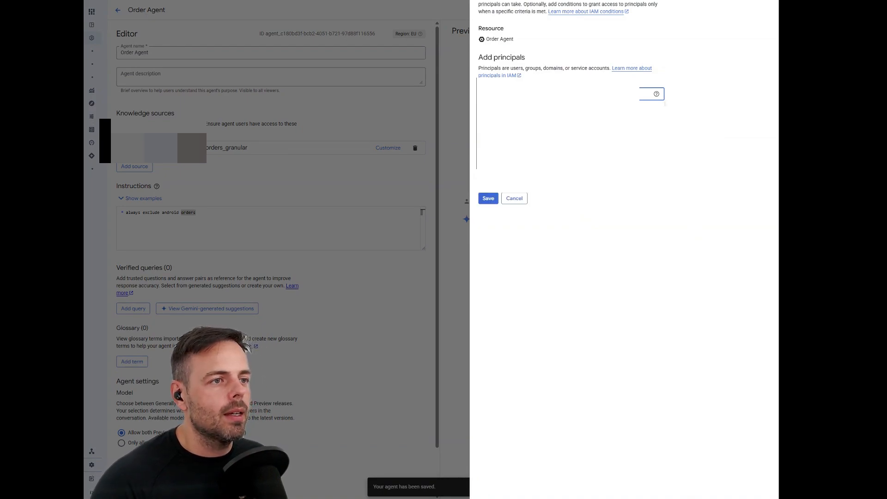
left_click(518, 112)
Assign the new principal the Gemini Data Analytics Data Agent User role, save the access, and close the sharing settings
left_click(524, 152)
left_click(537, 159)
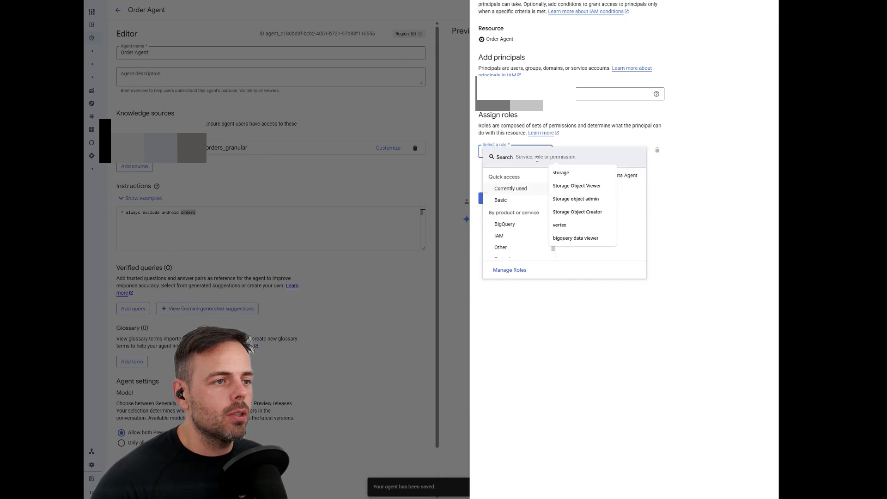
type("gemin")
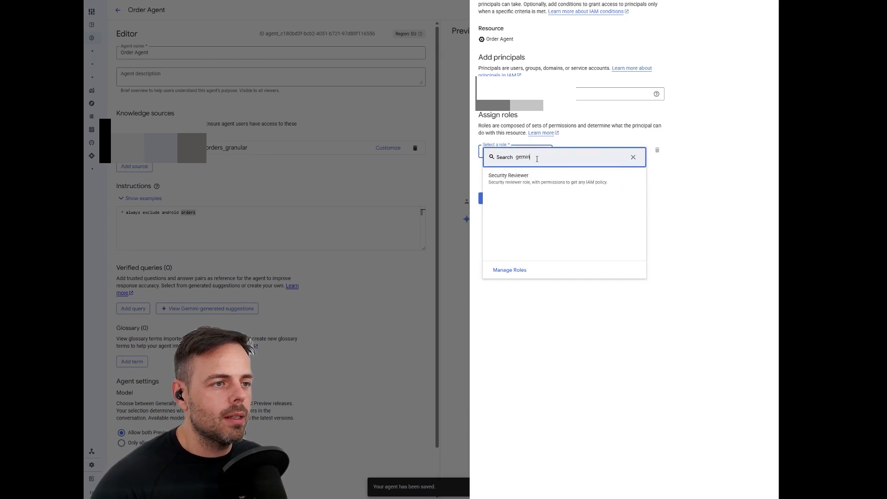
type("i data")
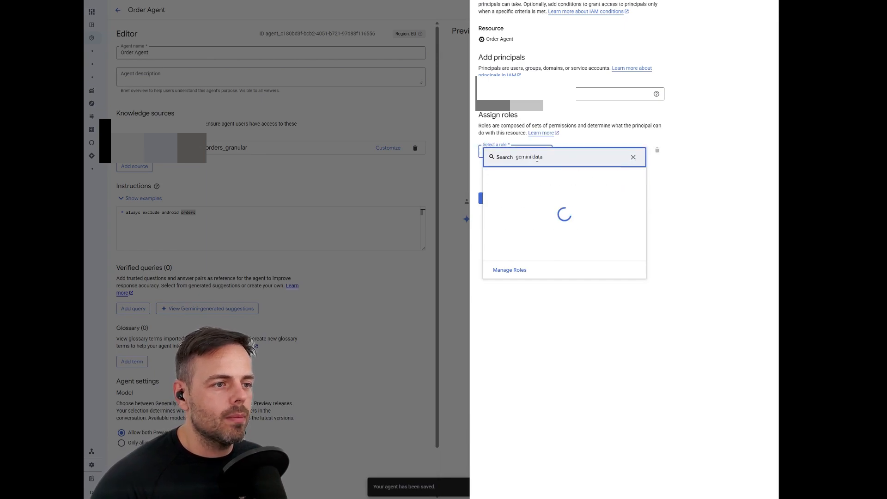
type(" user")
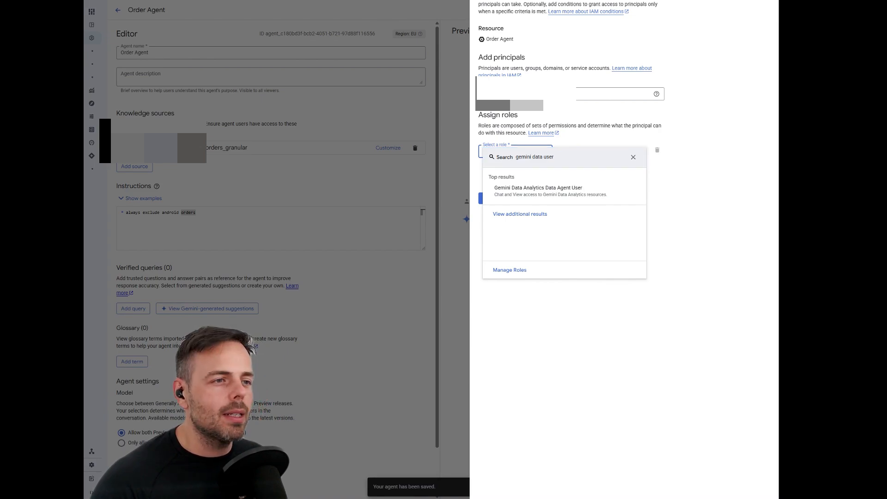
left_click(573, 196)
left_click(489, 209)
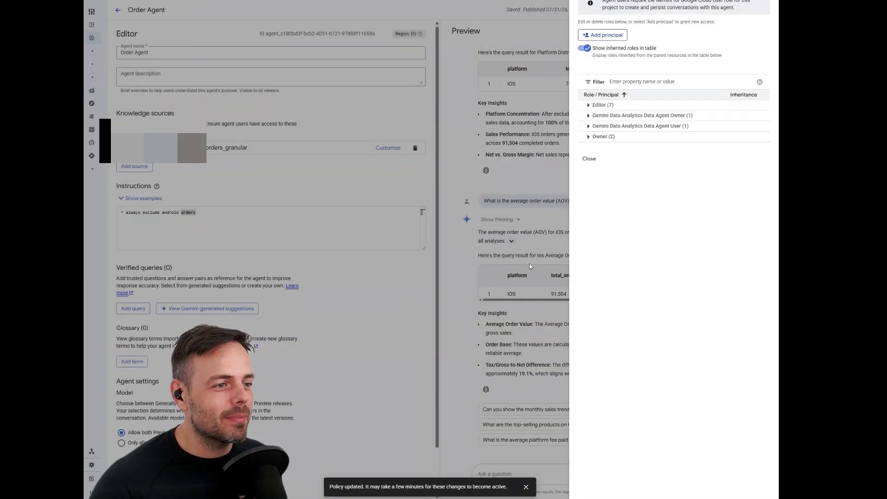
left_click(531, 267)
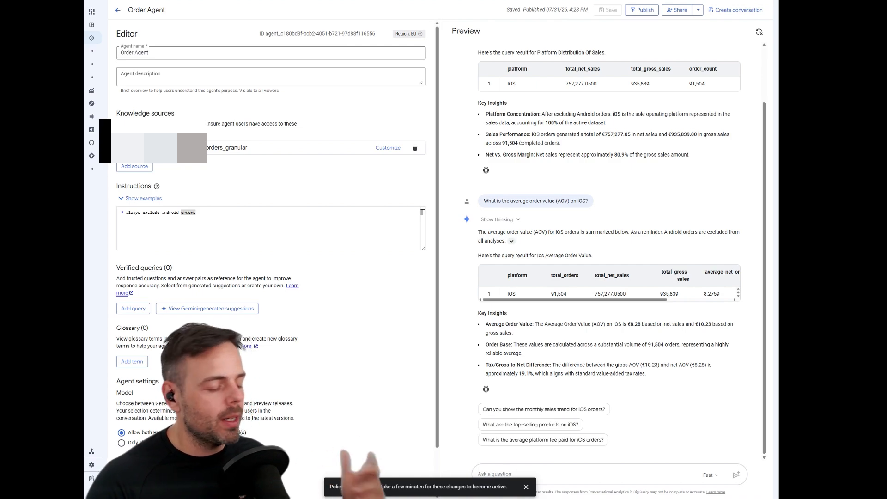
Open the project's IAM permissions and start granting access to the colleague's account as a new principal
key("slash")
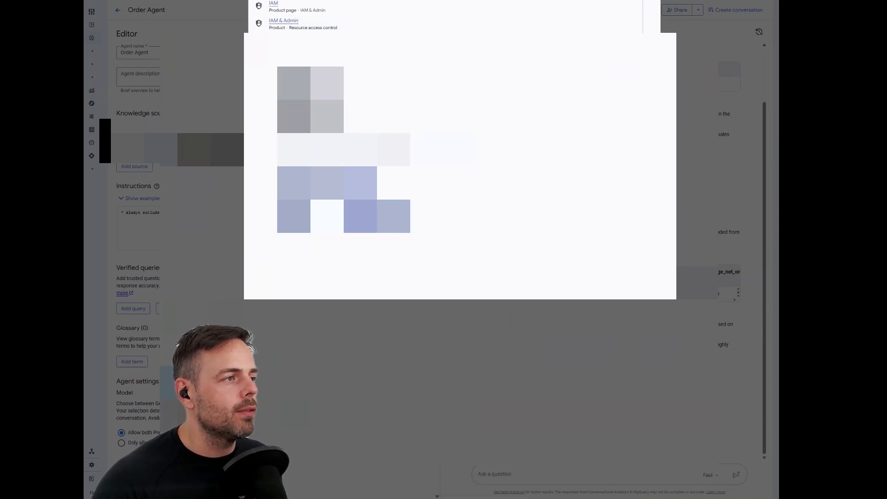
left_click(294, 84)
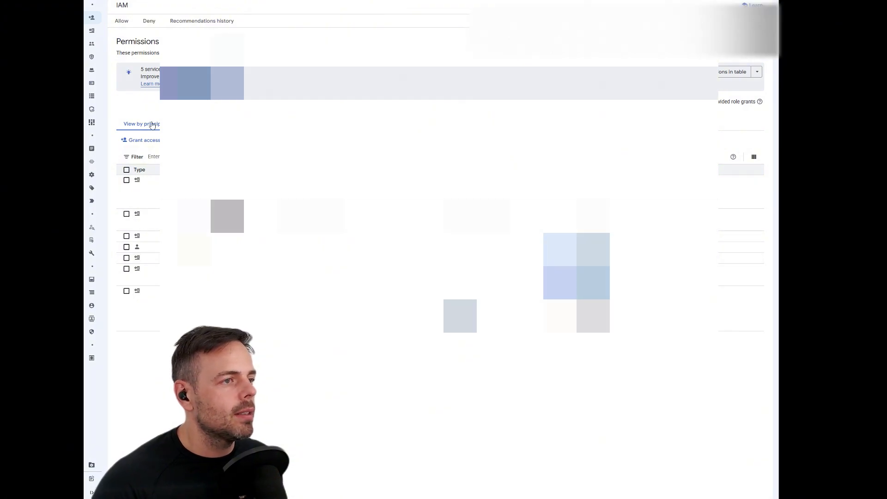
left_click(141, 140)
left_click(546, 94)
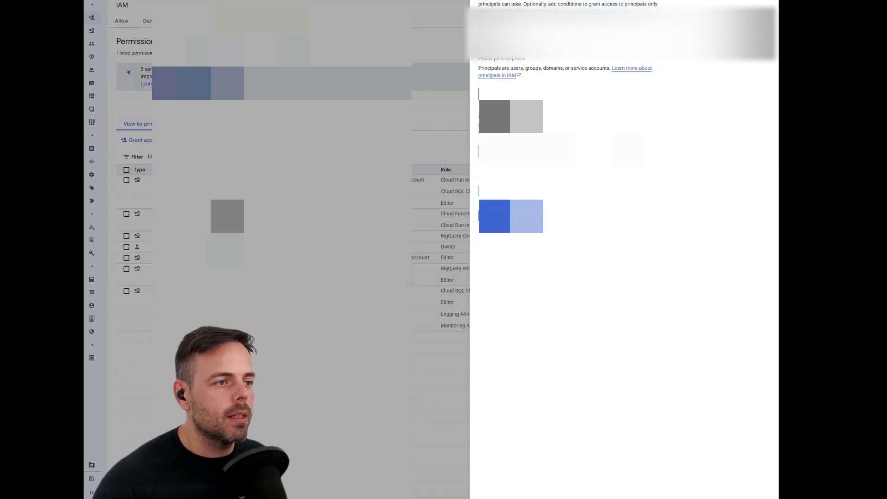
Assign the BigQuery Job User role to the new principal
left_click(528, 155)
left_click(524, 158)
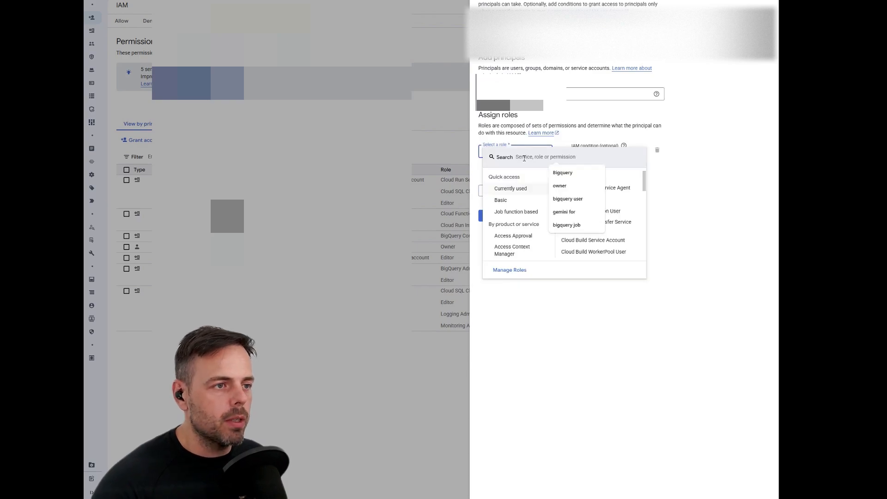
type("bigquery job")
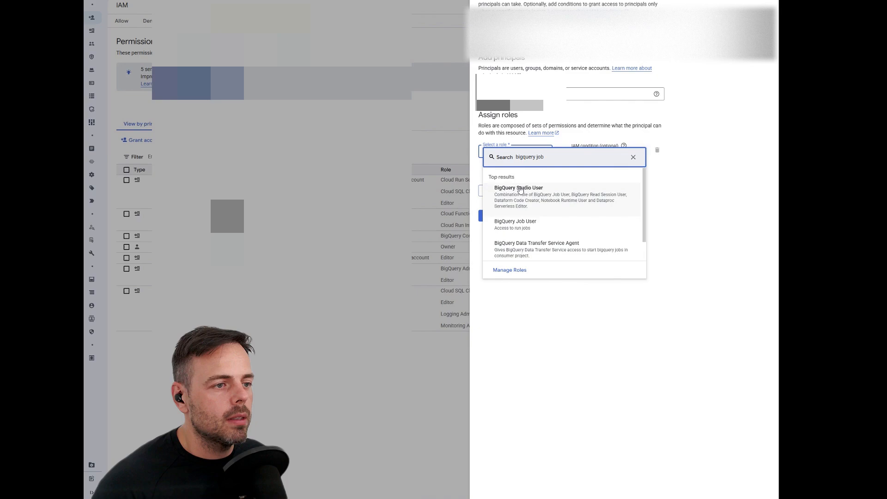
left_click(533, 226)
Add Gemini for Google Cloud User as a second role for the principal and save the project access
left_click(507, 179)
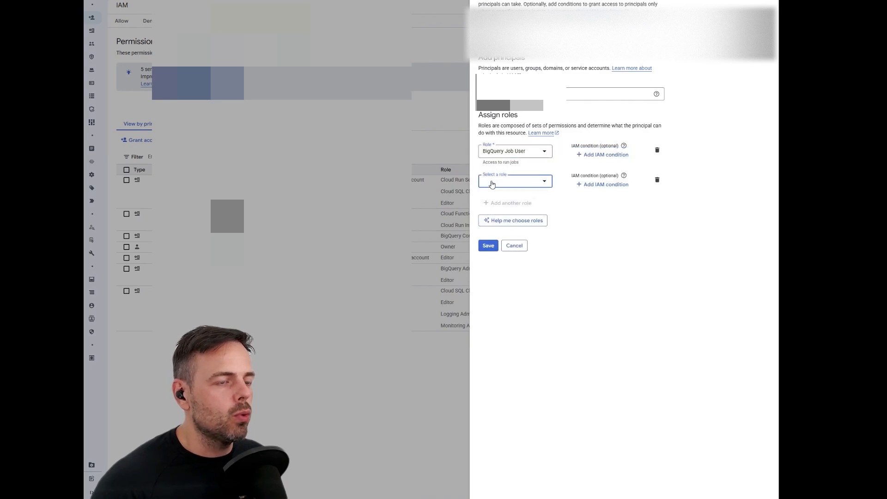
left_click(492, 183)
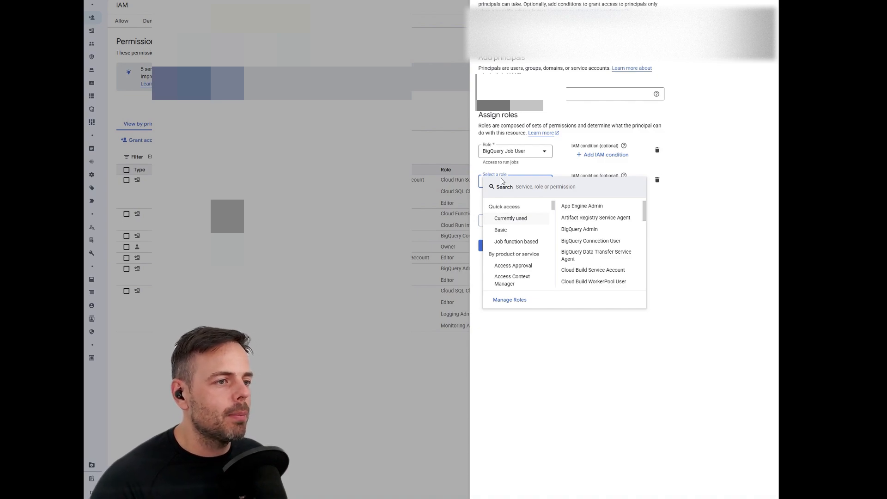
type("gemini")
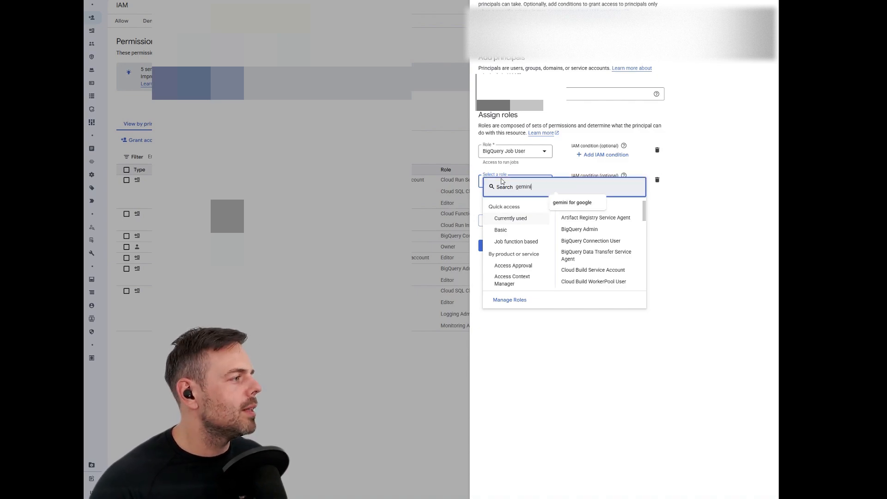
type(" fo")
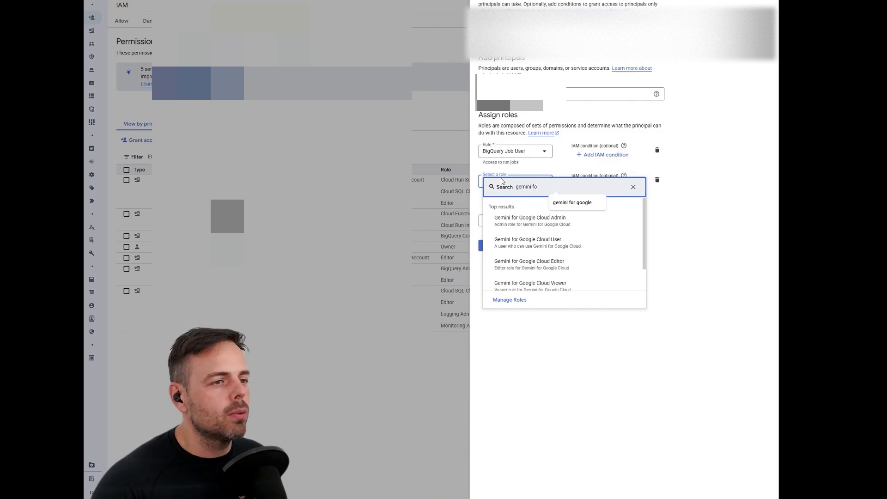
type("r google")
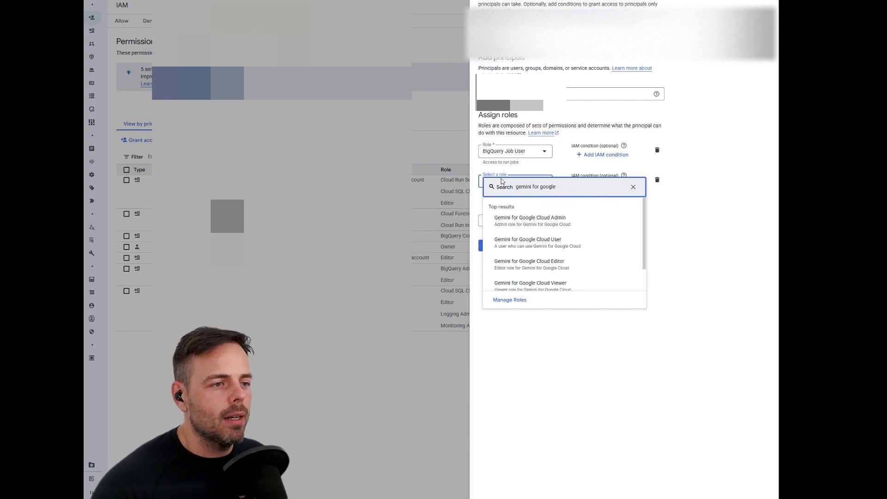
left_click(550, 249)
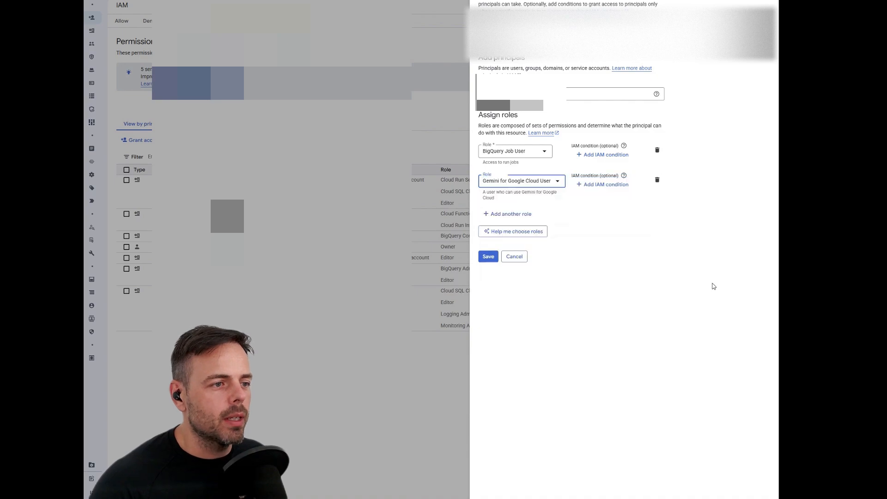
left_click(488, 257)
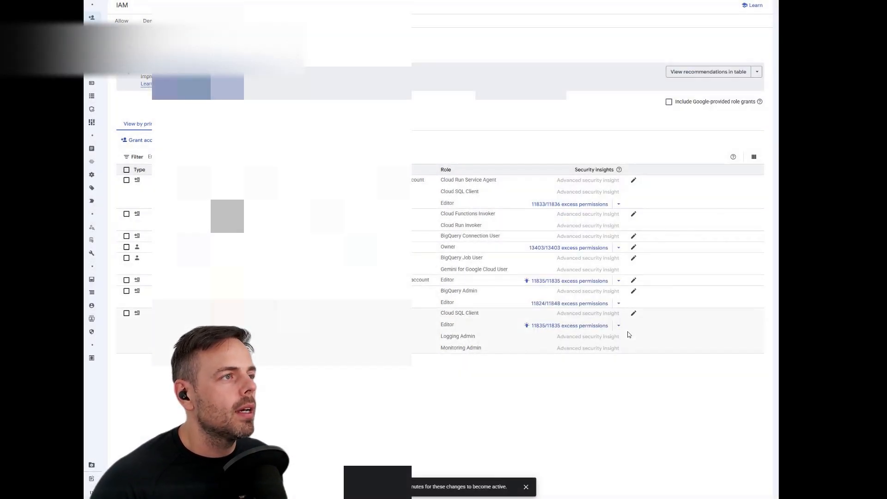
Return to BigQuery, search the resources for orders_granular, and open that table
key("slash")
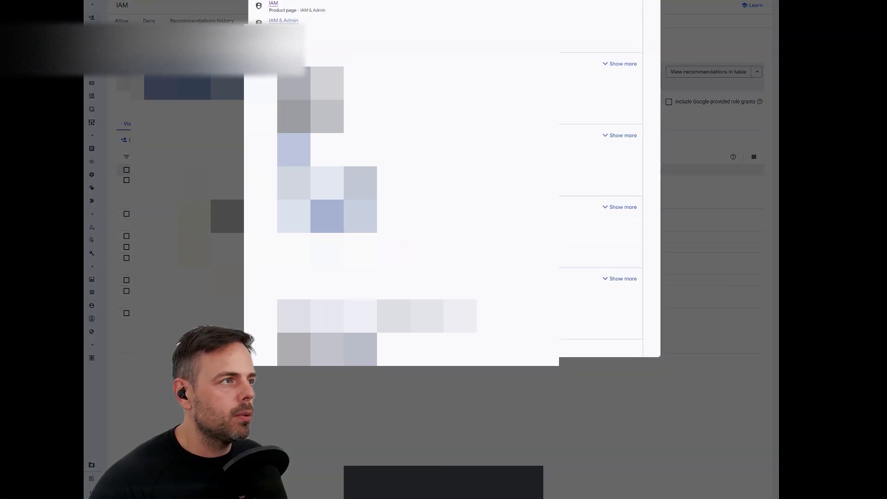
type("bigquery")
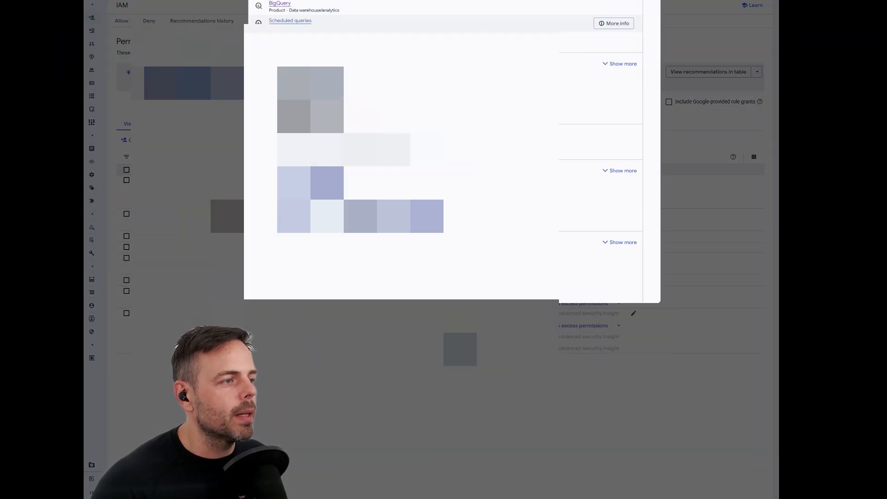
key("Return")
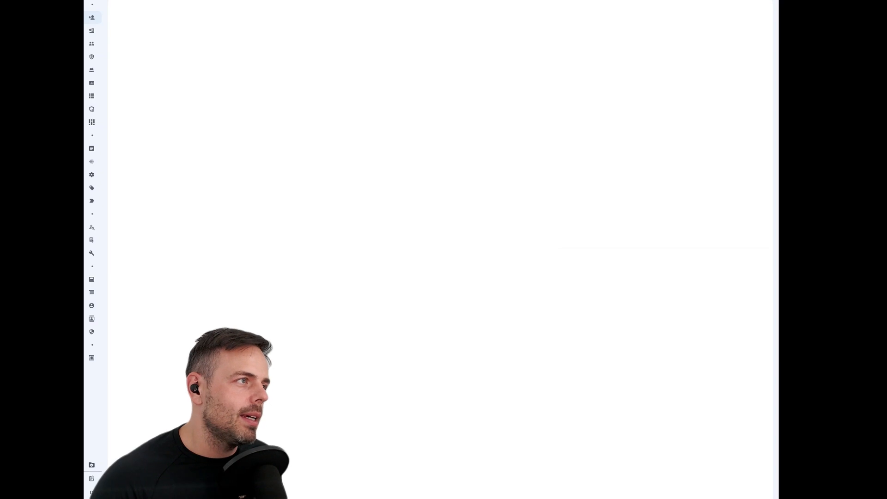
left_click(169, 32)
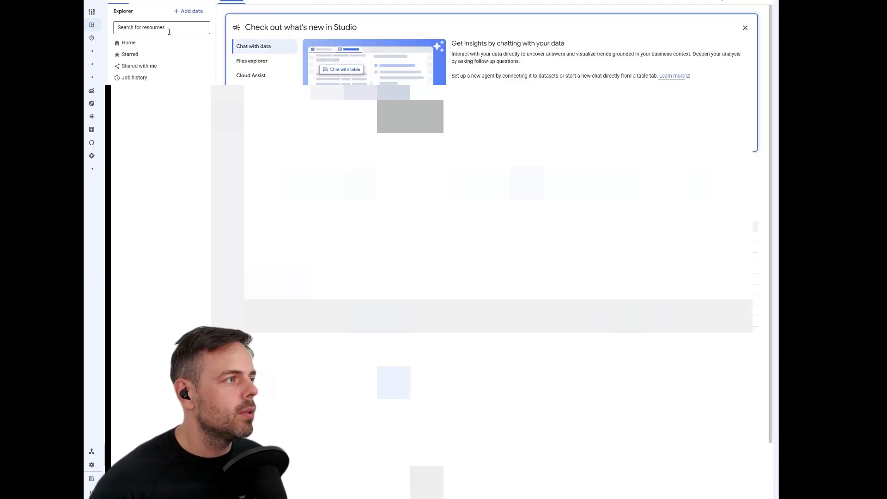
left_click(170, 32)
type("orders")
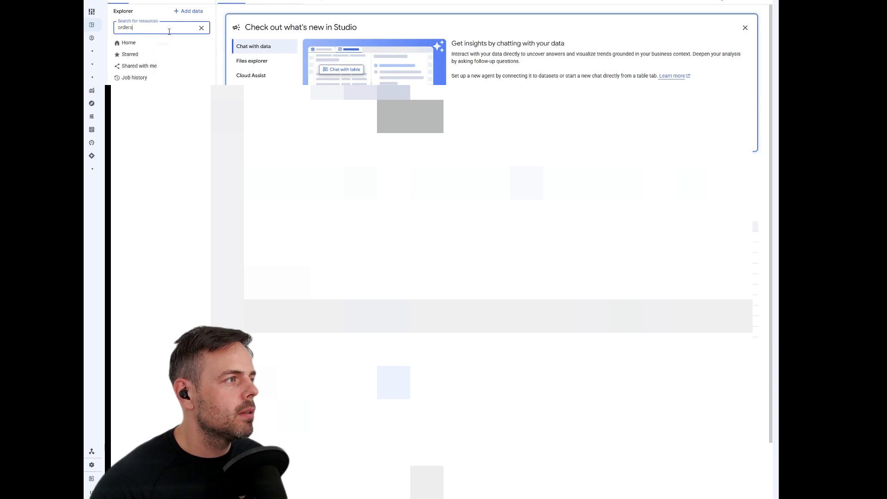
type("_granular")
key("Return")
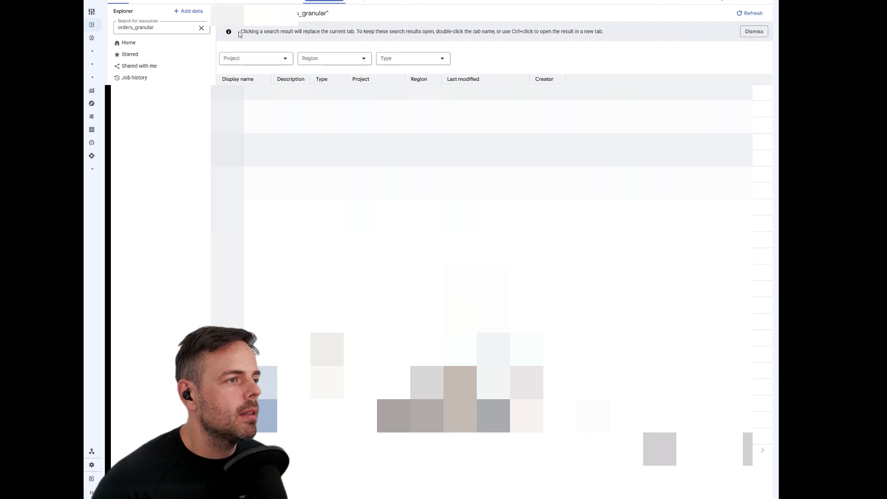
left_click(242, 93)
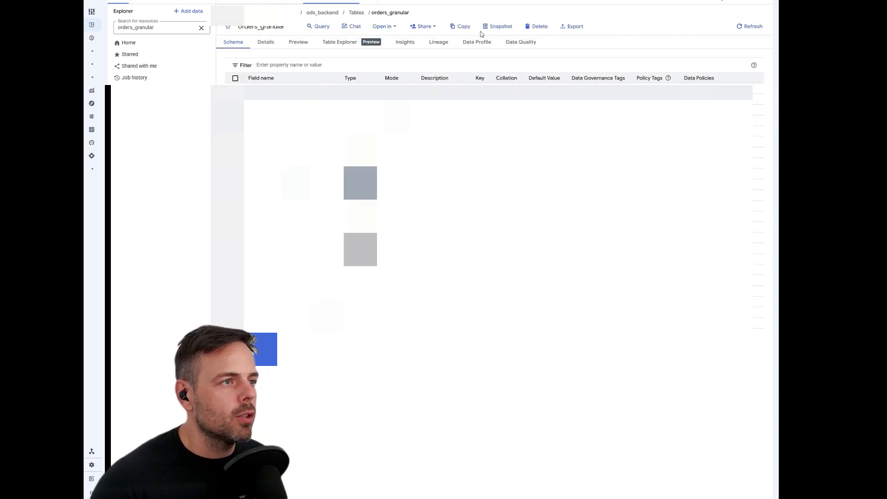
Share the orders_granular table with the colleague's account using the BigQuery Data Viewer role, and save the permissions
left_click(431, 29)
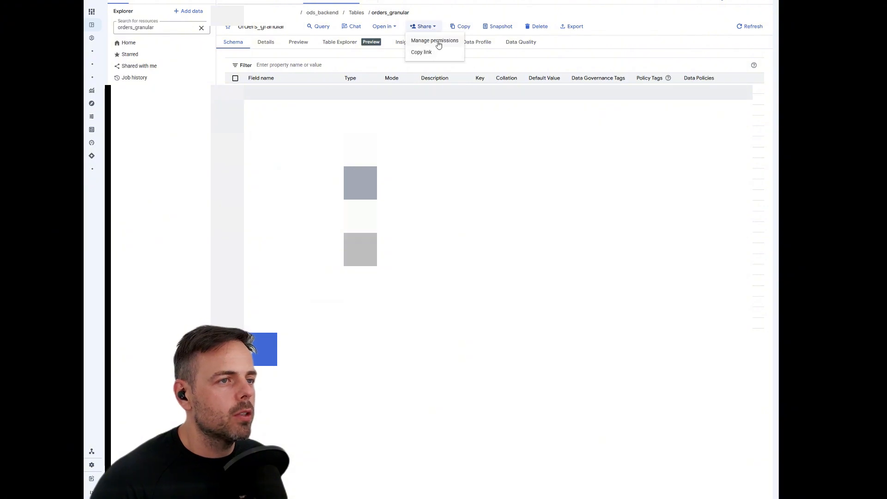
left_click(439, 45)
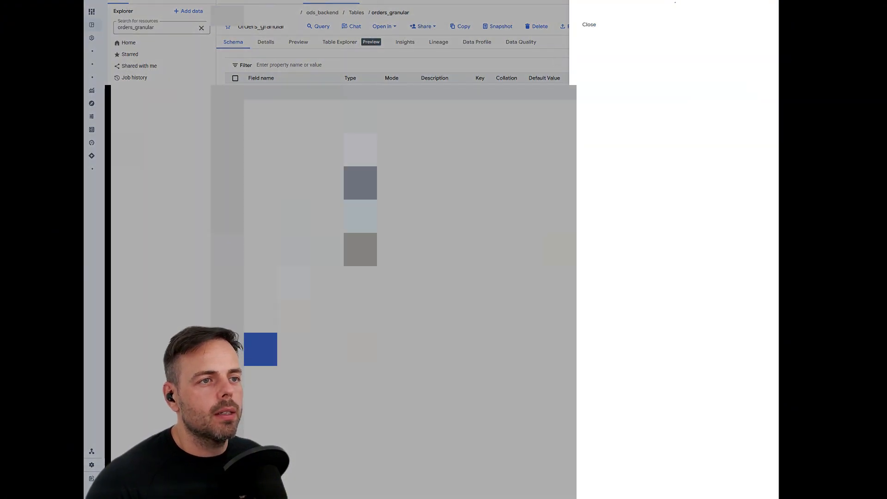
left_click(609, 10)
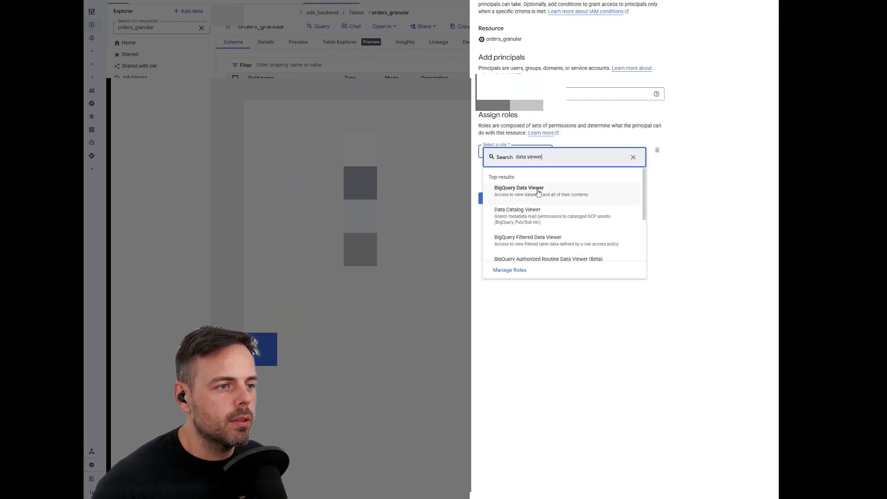
left_click(538, 192)
left_click(487, 207)
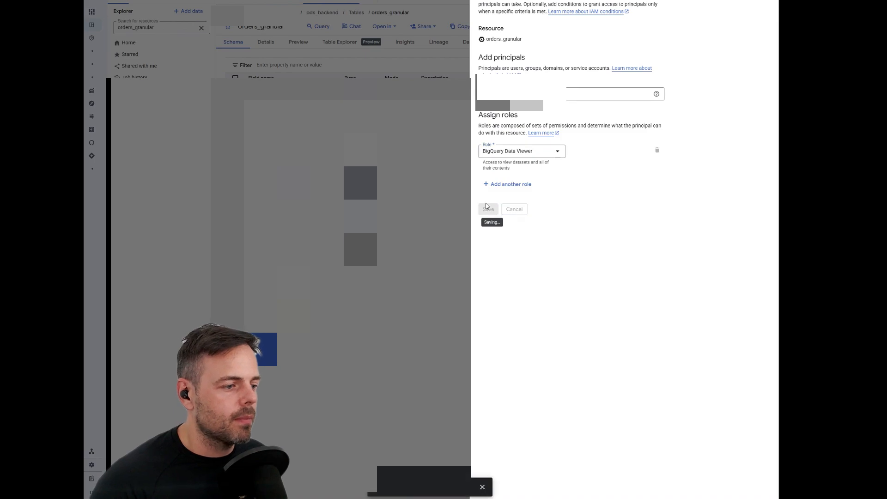
left_click(490, 147)
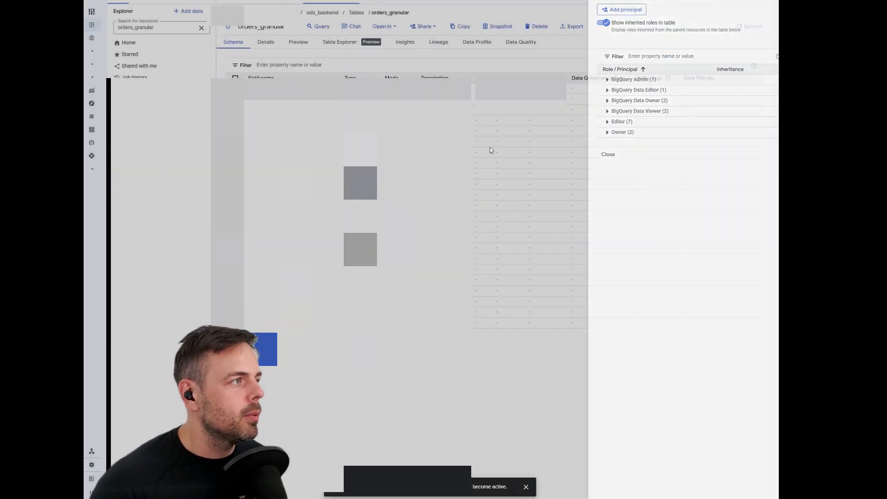
Reopen the Order Agent for editing and copy its link for Data Studio
left_click(92, 38)
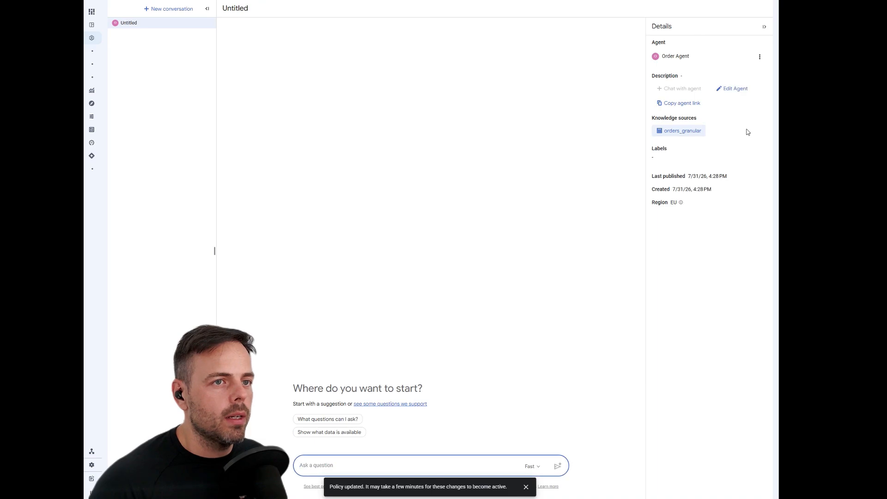
left_click(761, 57)
left_click(735, 88)
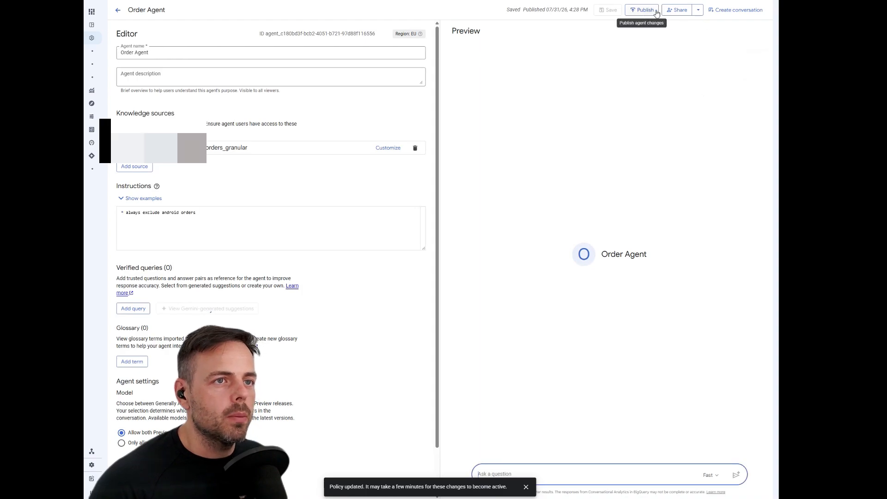
left_click(699, 11)
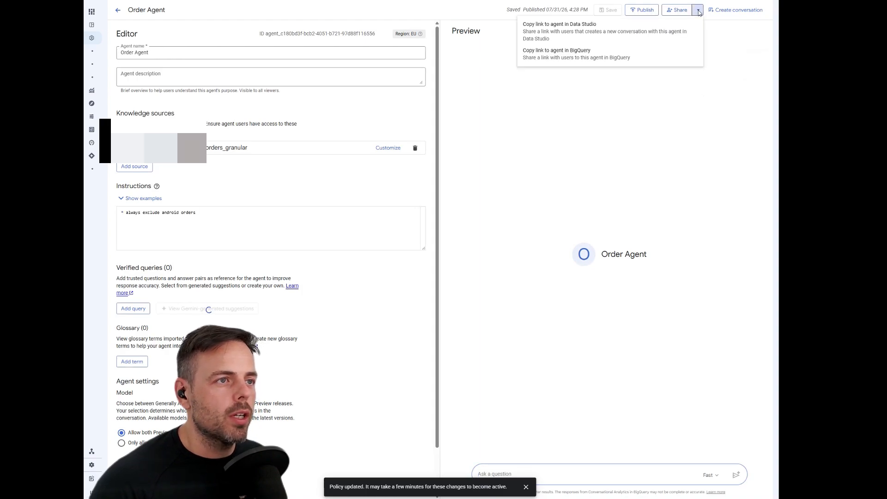
left_click(618, 34)
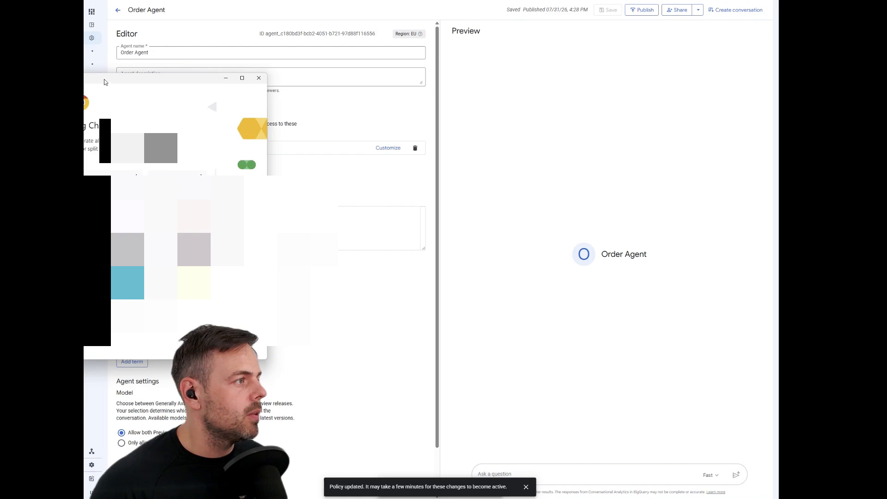
Switch to the separate browser window, open the shared agent in Data Studio, and allow access to the agent interactions
left_click_drag(106, 81, 0, 83)
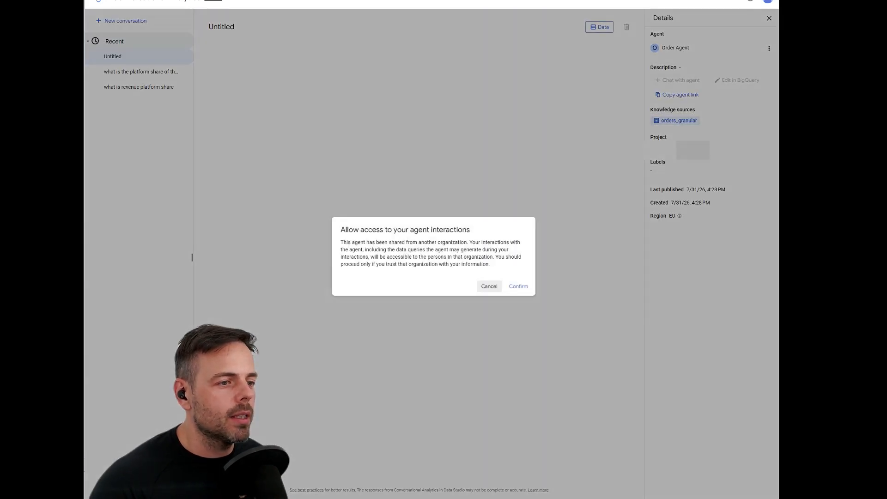
left_click(523, 288)
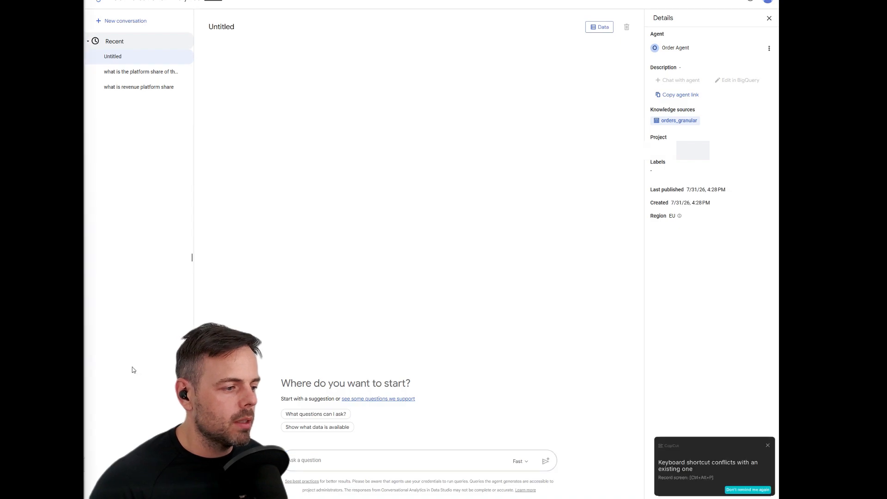
Ask the shared Order Agent "please give me the platform share for the last year"
left_click(376, 457)
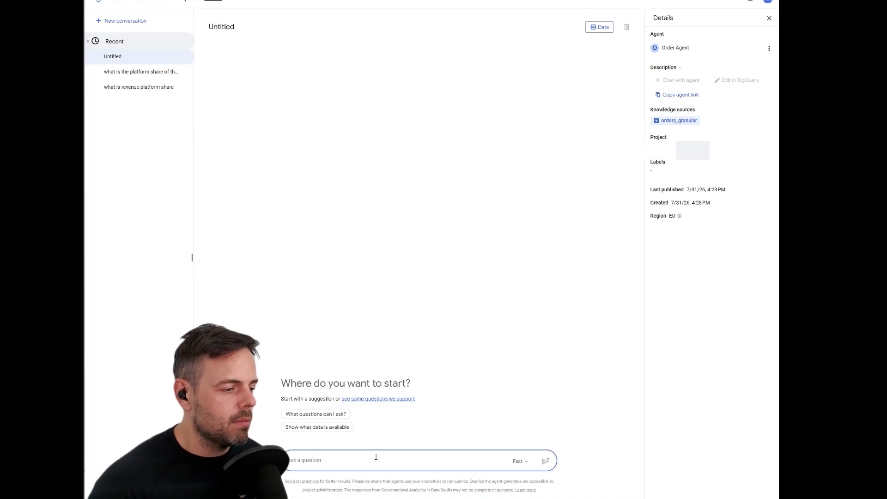
type("pleas")
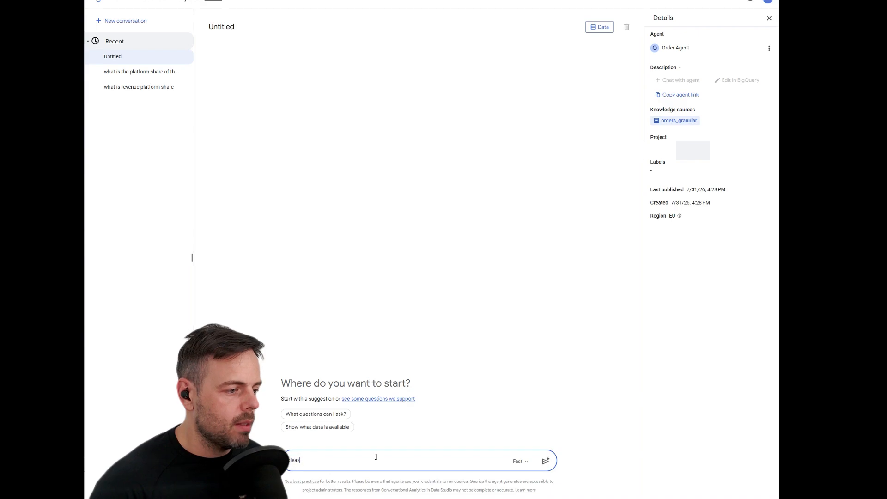
type("e give me the pal")
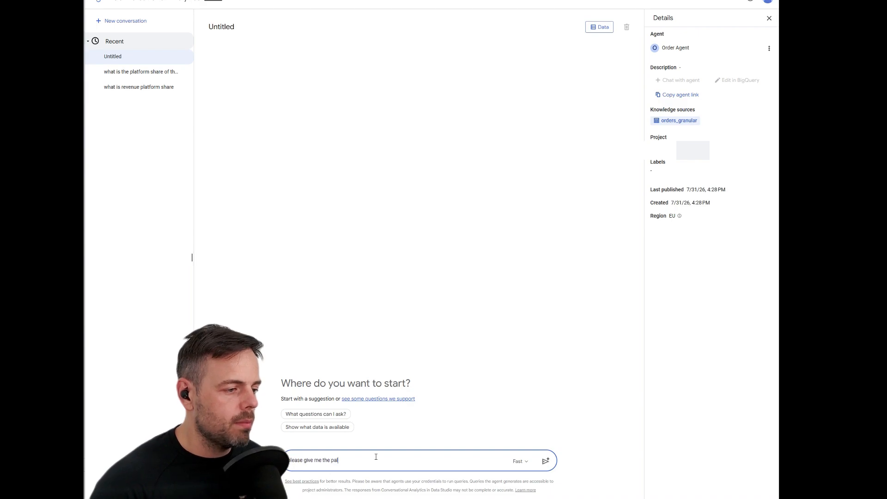
type("latform")
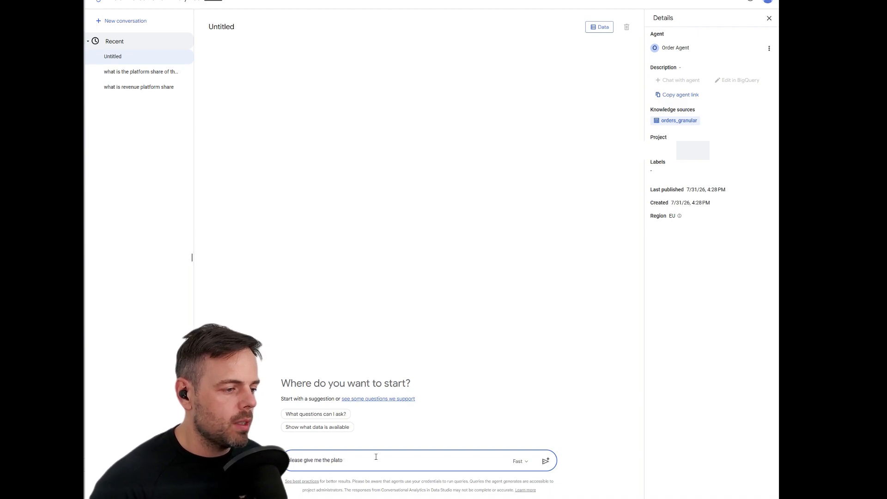
type(" share for the")
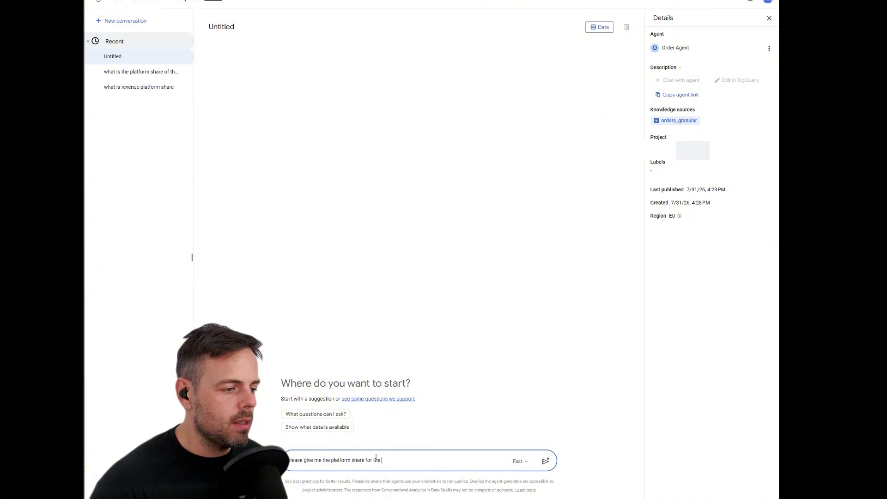
type(" last years")
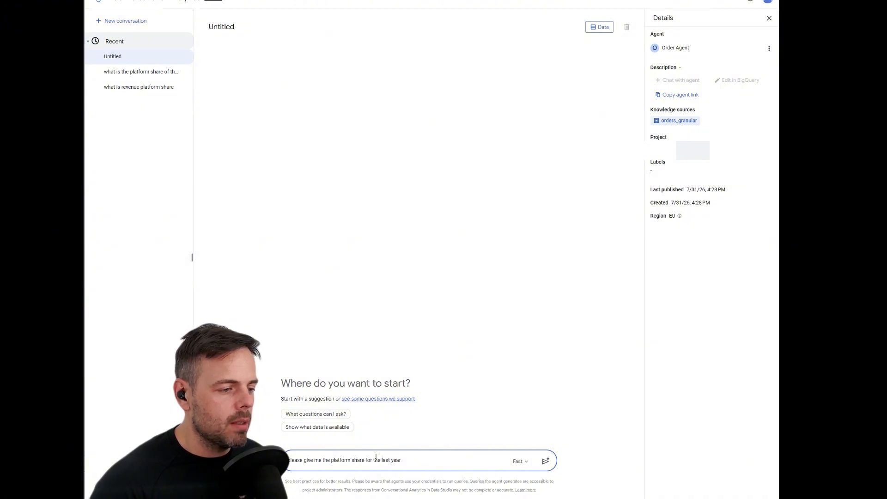
key("Return")
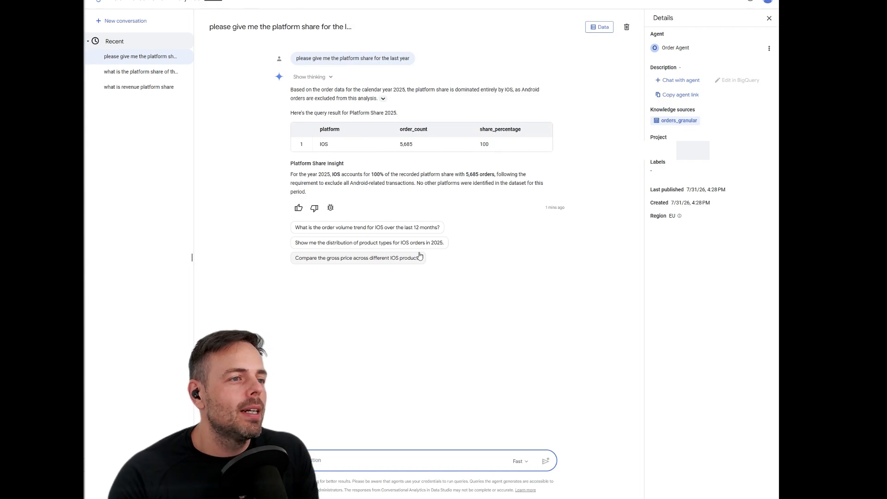
Review the answer's share percentage, order count, and explanation of how Android transactions are handled
double_click(484, 144)
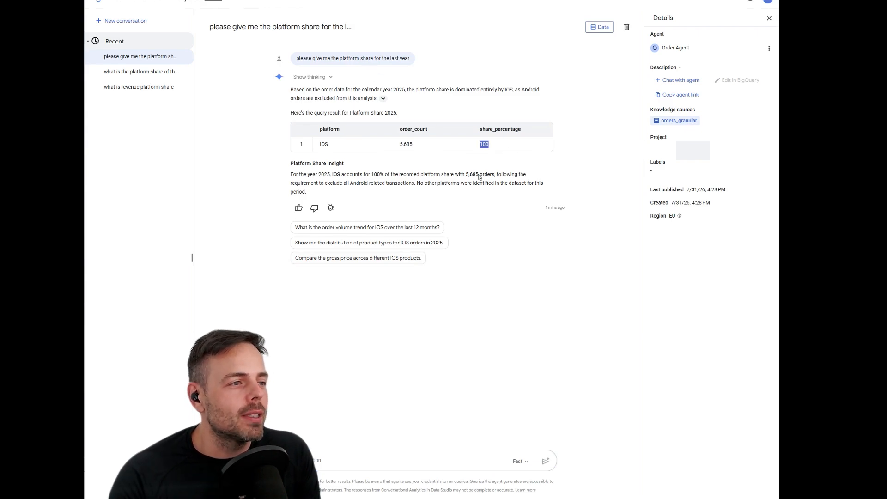
double_click(406, 144)
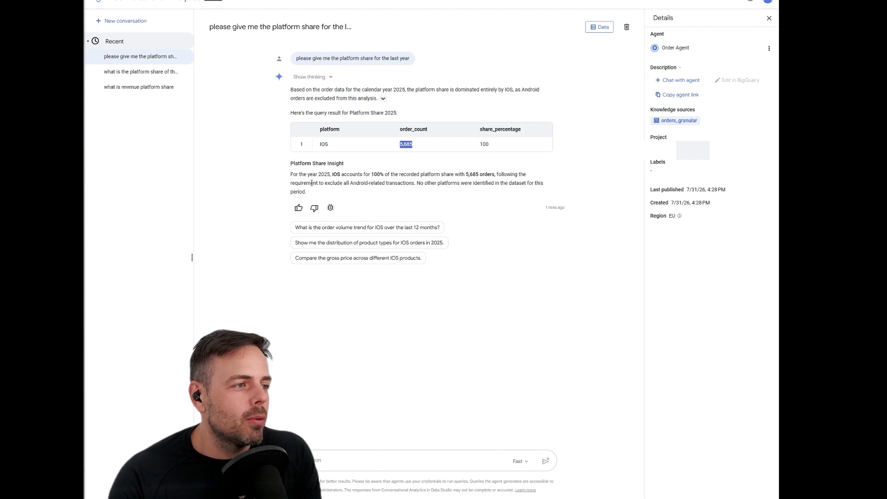
left_click_drag(291, 183, 421, 184)
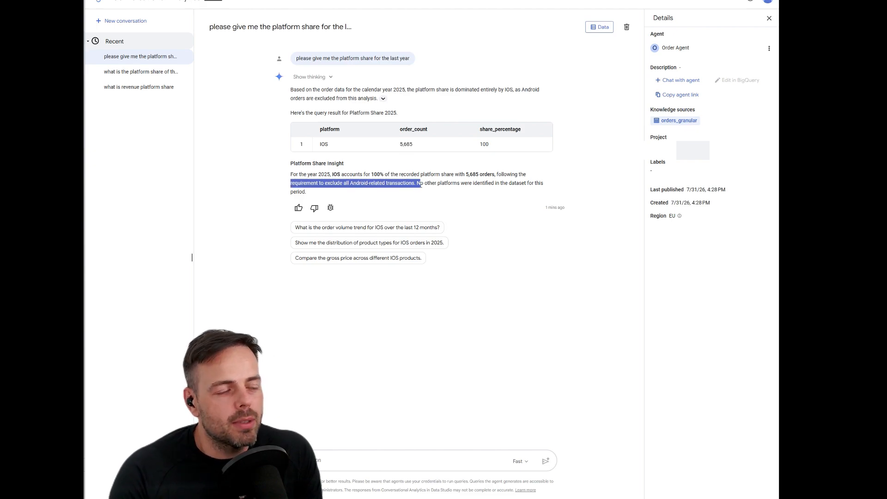